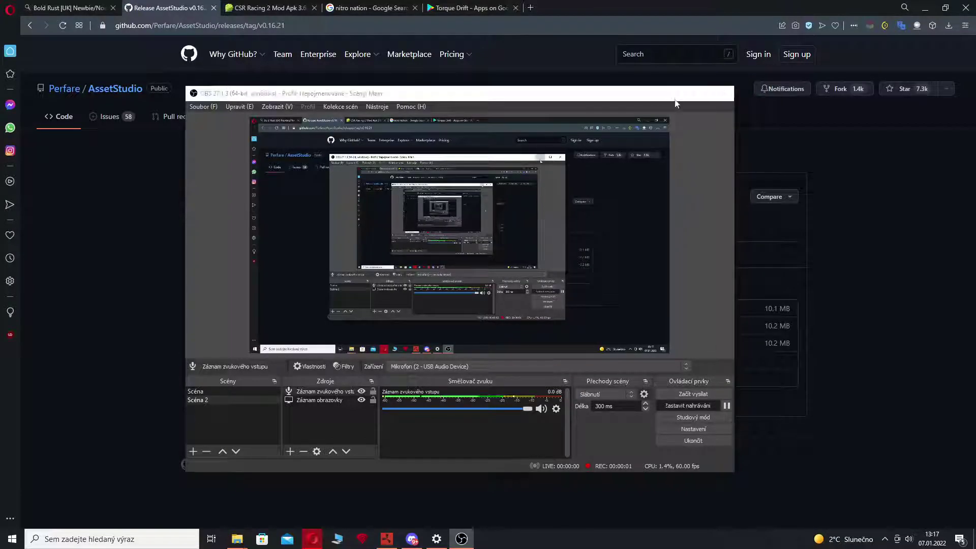
Minimize OBS and look over the AssetStudio v0.16.21 release, CSR Racing 2, nitro nation and Torque Drift tabs.
left_click(676, 97)
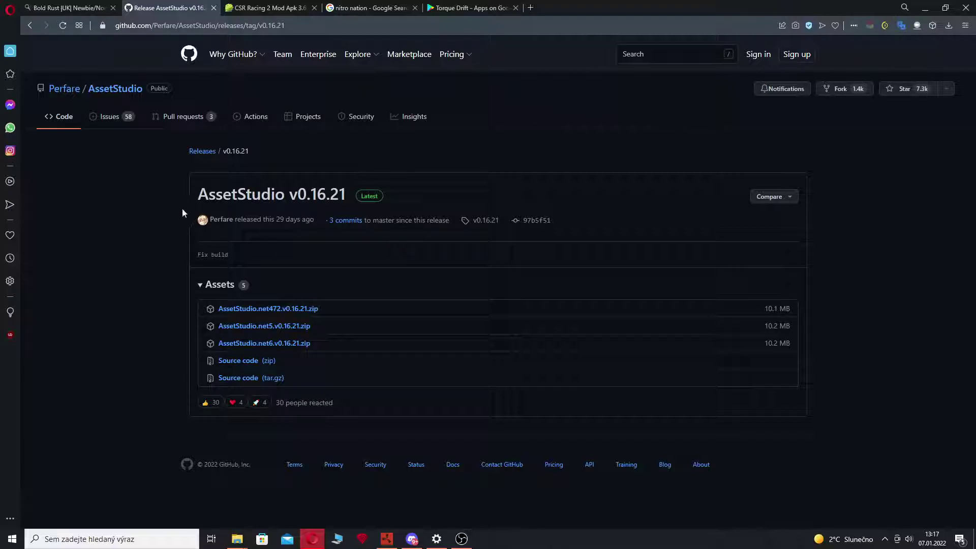
left_click_drag(182, 209, 509, 198)
left_click(528, 203)
left_click(276, 6)
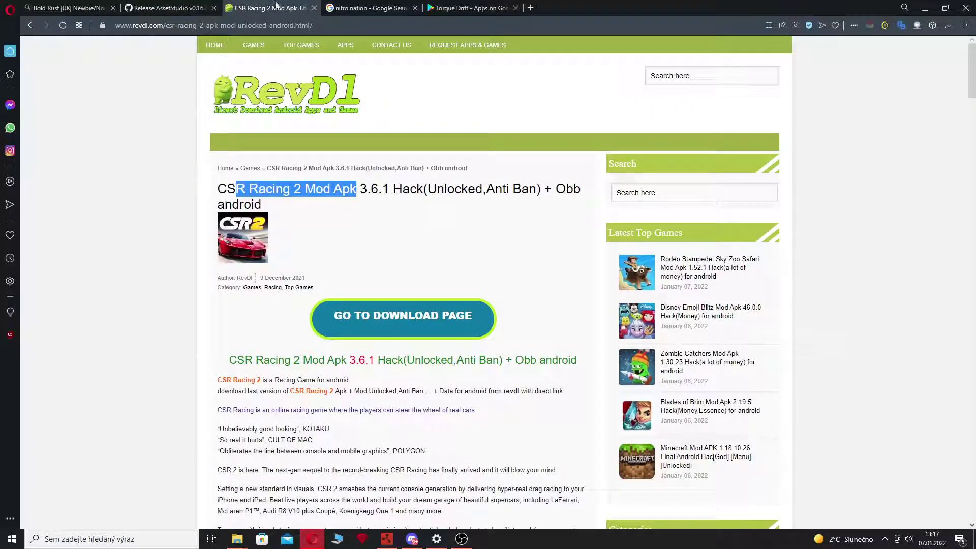
left_click(369, 8)
left_click(452, 7)
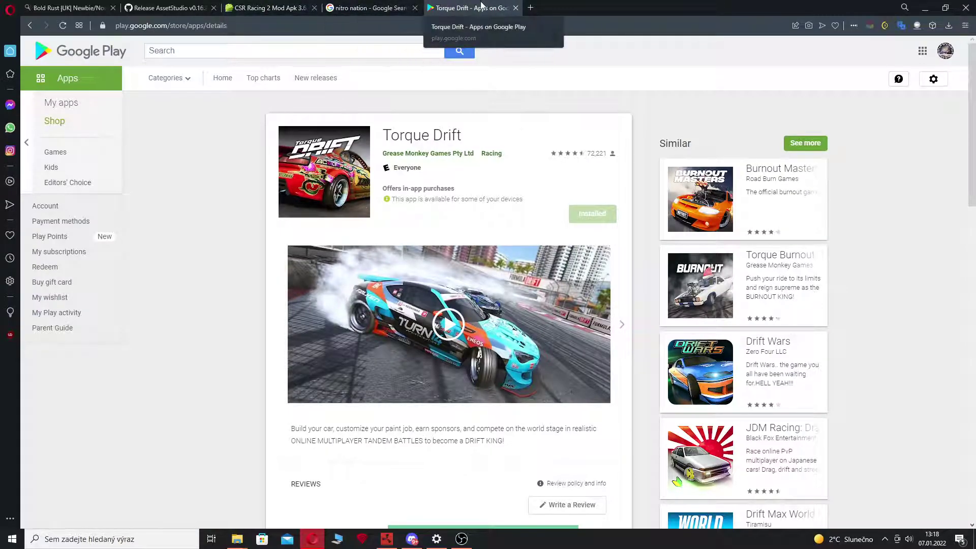
Switch to the GitHub tab and look over the AssetStudio.net472.v0.16.21.zip release asset.
left_click(164, 8)
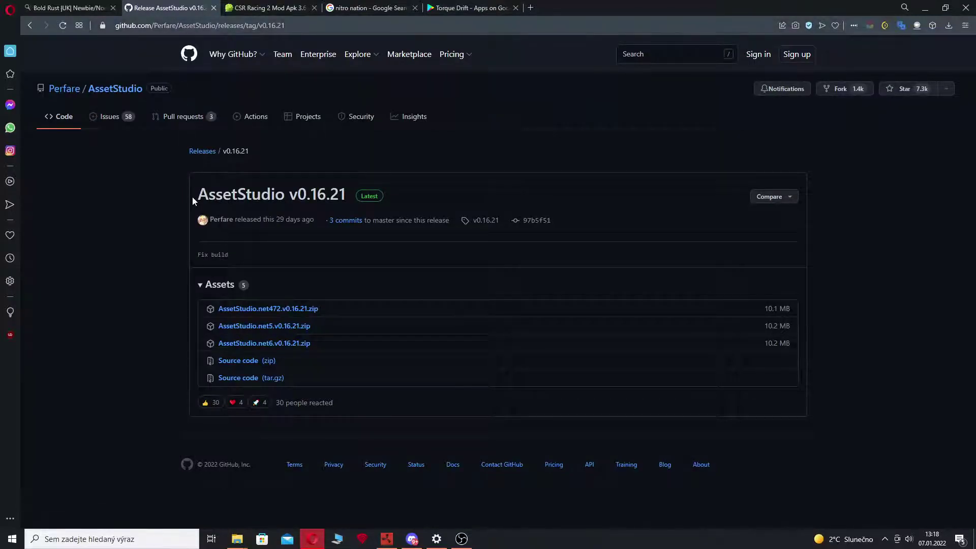
left_click_drag(193, 197, 346, 196)
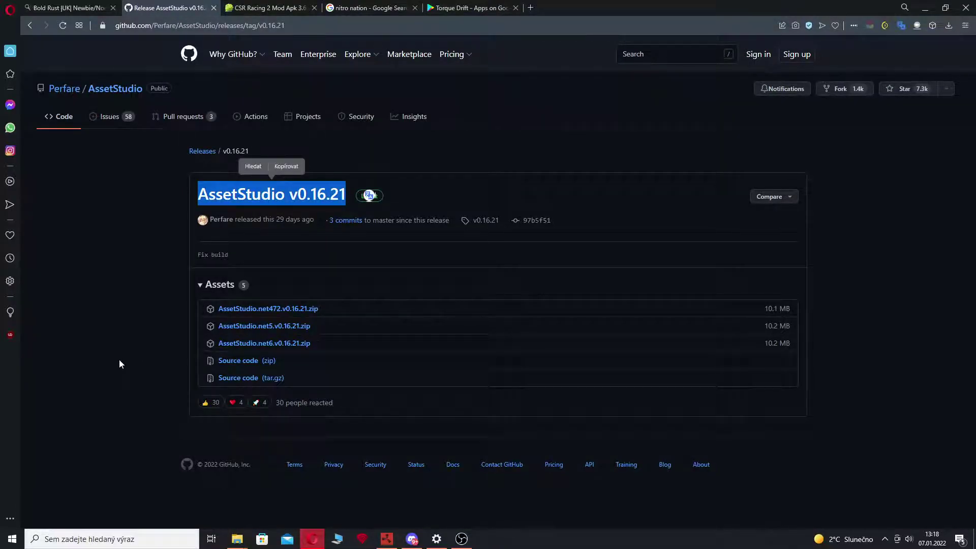
left_click(119, 359)
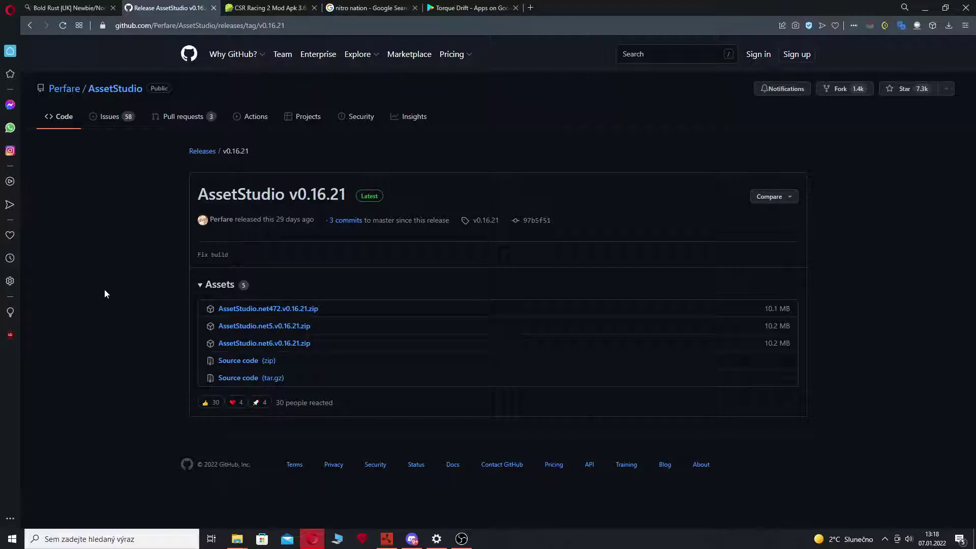
key("ctrl+l")
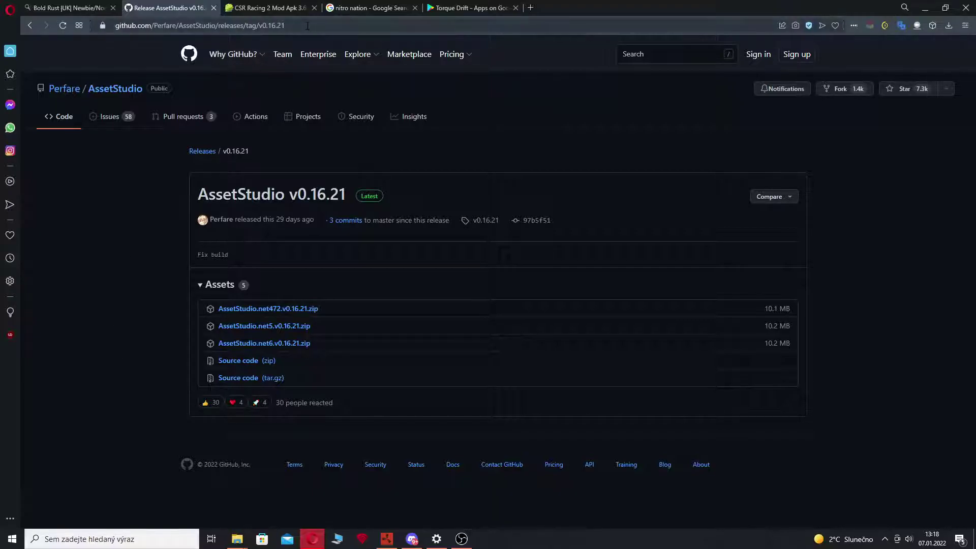
left_click_drag(354, 312, 216, 308)
left_click(10, 9)
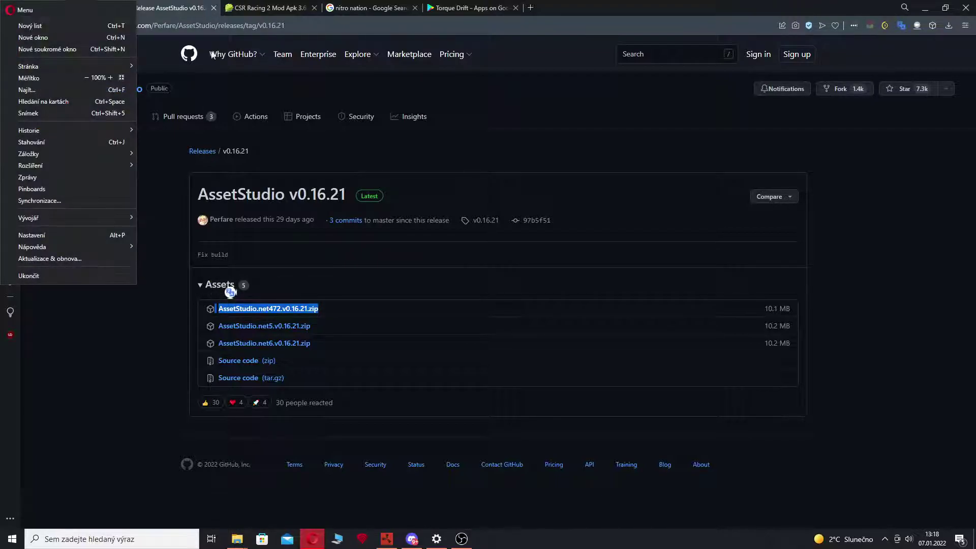
left_click(165, 55)
Go back to the AssetStudio repository and reopen the v0.16.21 release from its sidebar.
left_click(39, 28)
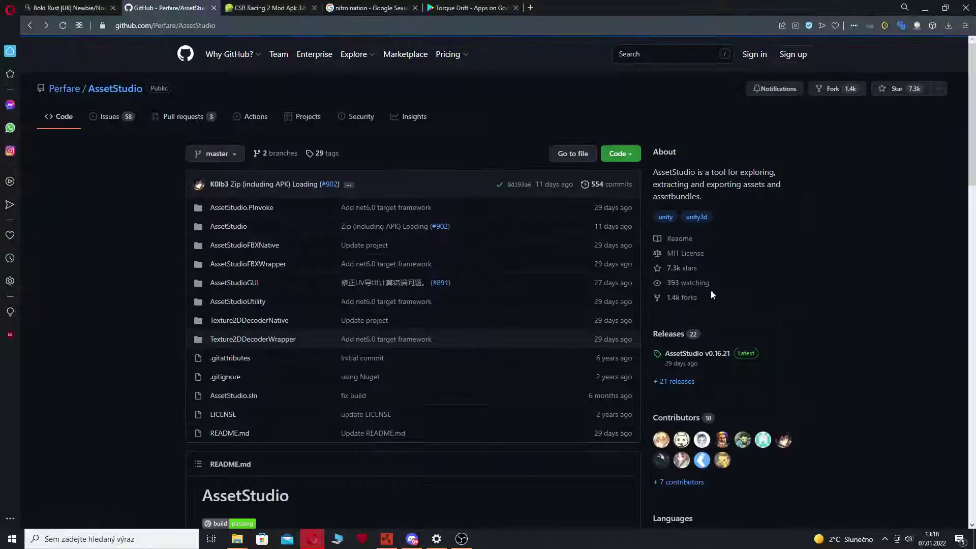
left_click(693, 409)
left_click_drag(218, 311, 459, 310)
left_click(131, 470)
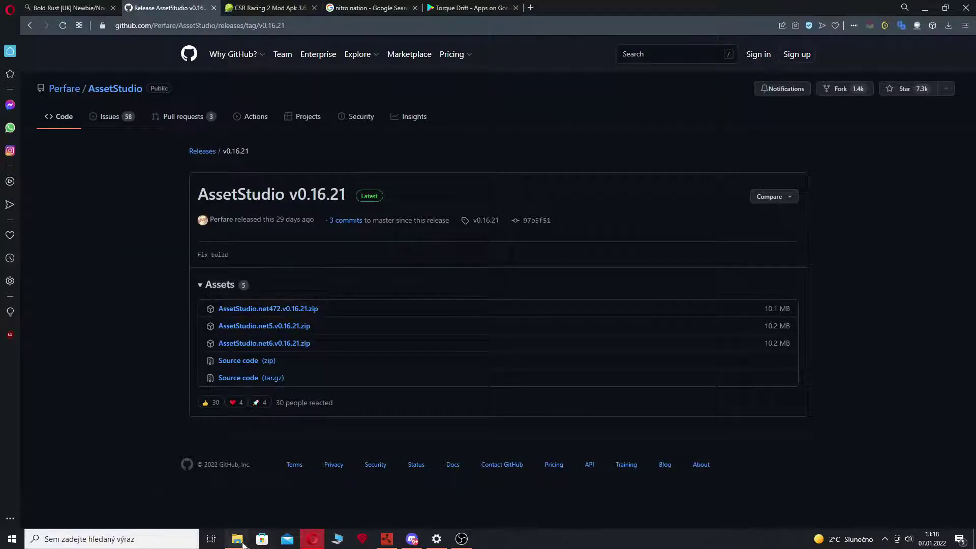
Open the extracted AssetStudio.net472.v0.16.21 folder in Stažené soubory and select AssetStudioGUI.exe.
mouse_move(237, 539)
left_click(270, 508)
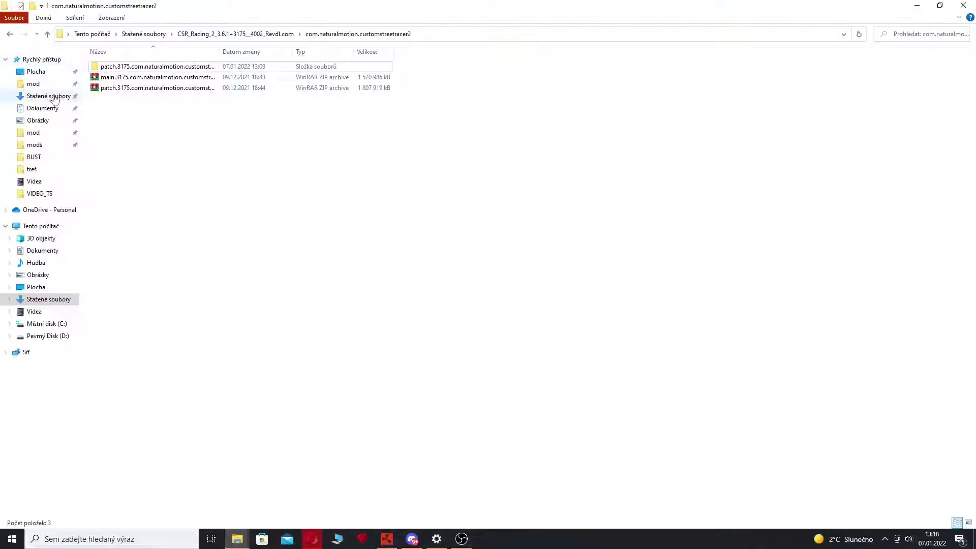
left_click(47, 95)
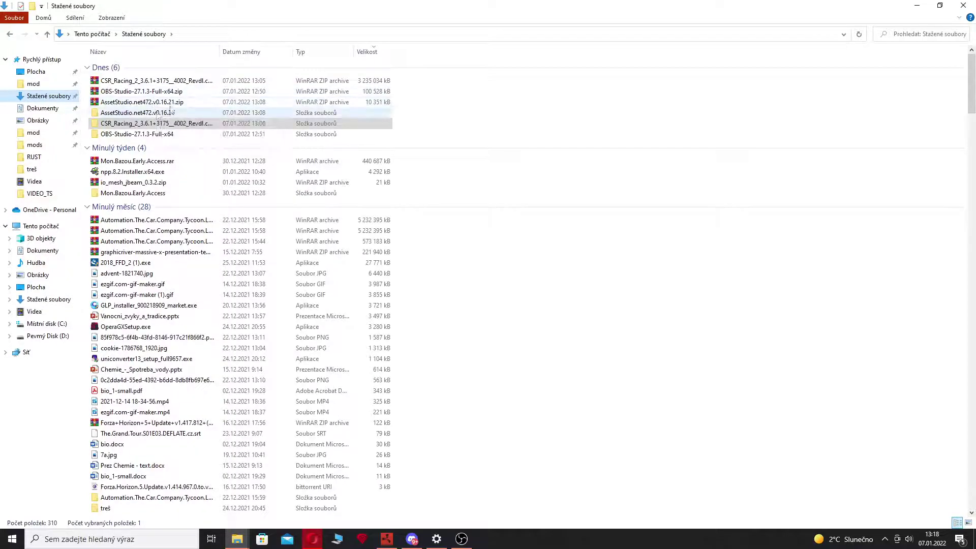
left_click(152, 102)
left_click(159, 113)
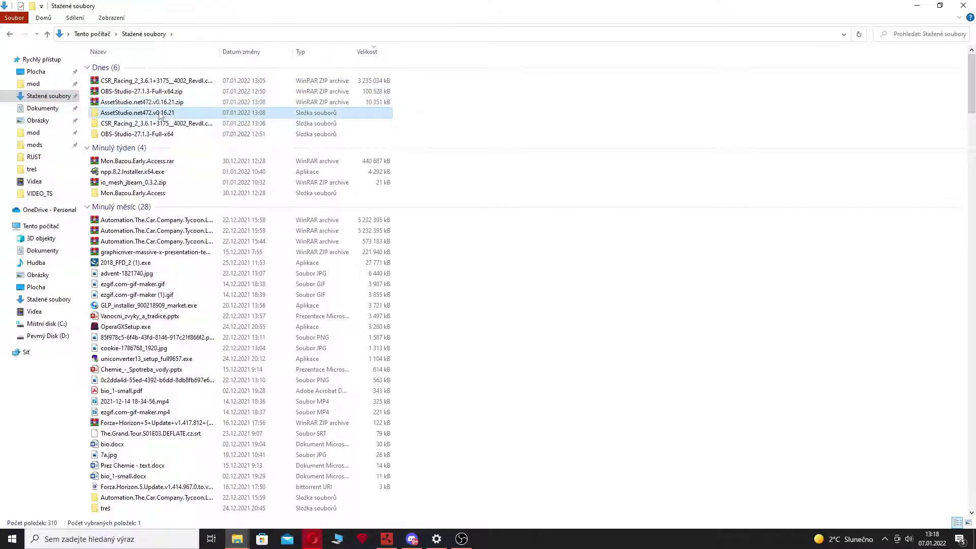
double_click(159, 113)
left_click_drag(191, 463, 161, 60)
left_click(543, 187)
left_click(314, 152)
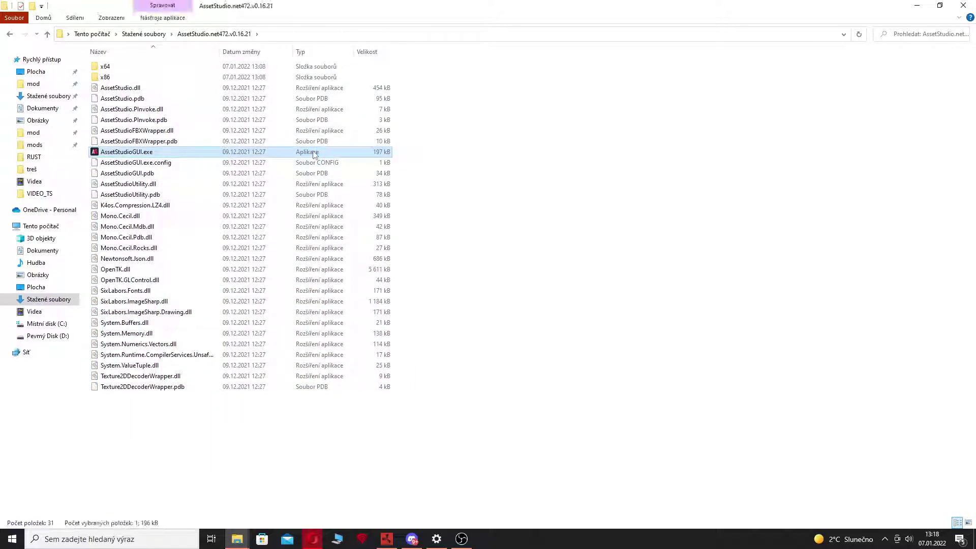
Launch AssetStudioGUI.exe, move its window up, and return to Opera.
double_click(315, 152)
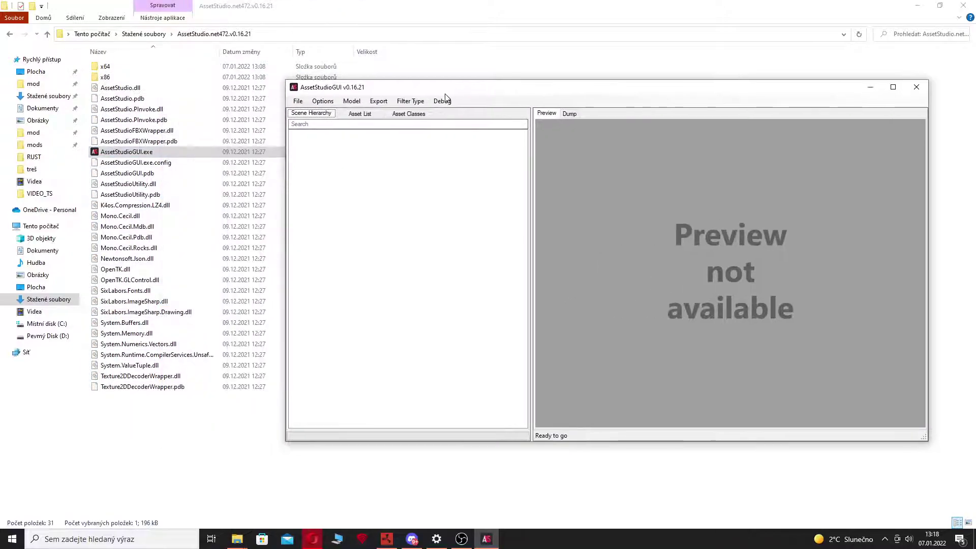
mouse_move(446, 95)
left_mouse_down()
mouse_move(461, 97)
mouse_move(437, 80)
left_mouse_up()
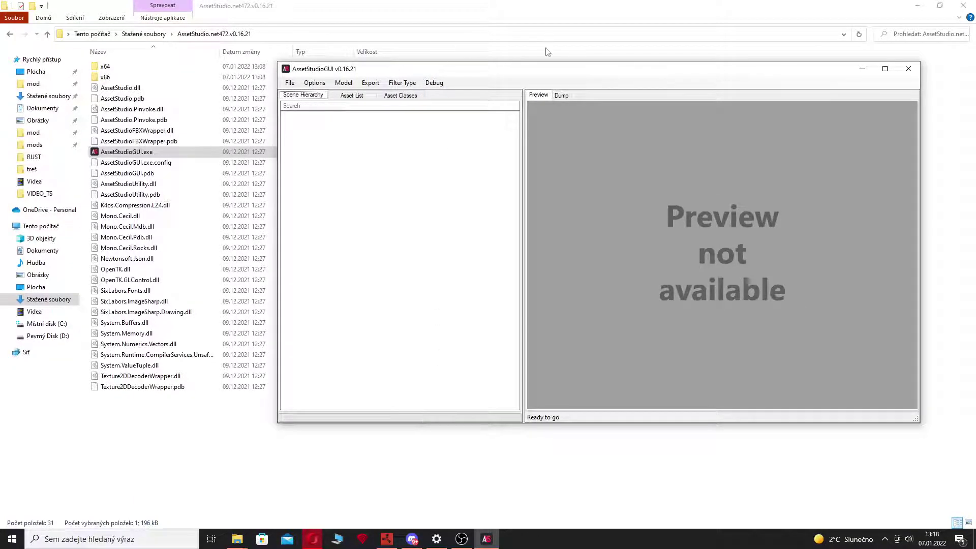
left_click_drag(548, 72, 550, 66)
left_click(313, 538)
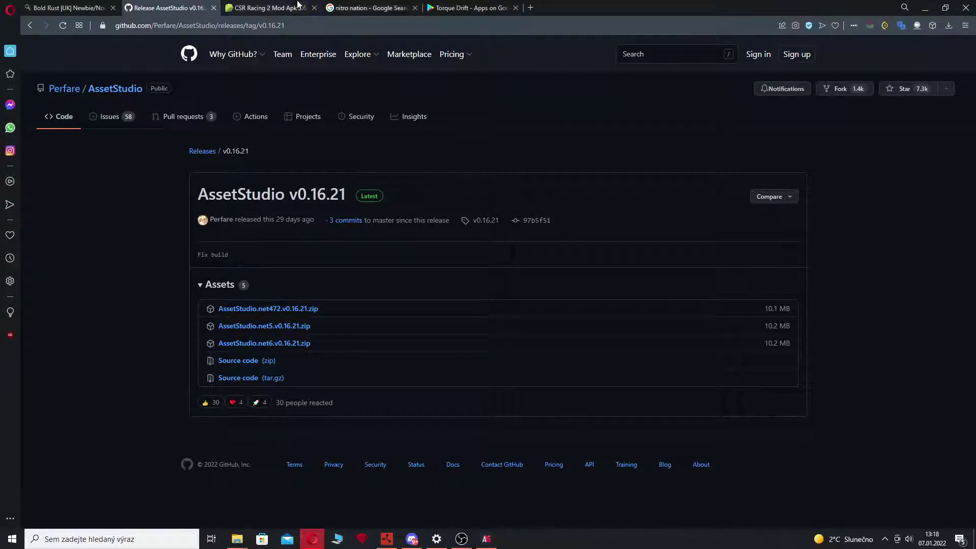
Open the CSR Racing 2 Mod Apk download page and inspect the Download Data for Apk v3.6.1+3175 link.
left_click(282, 7)
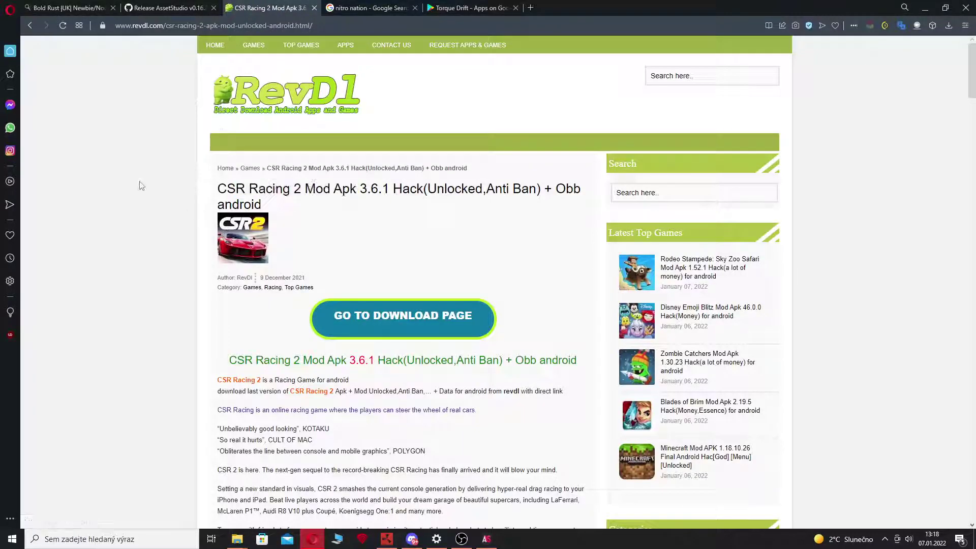
scroll(173, 188, "down", 2)
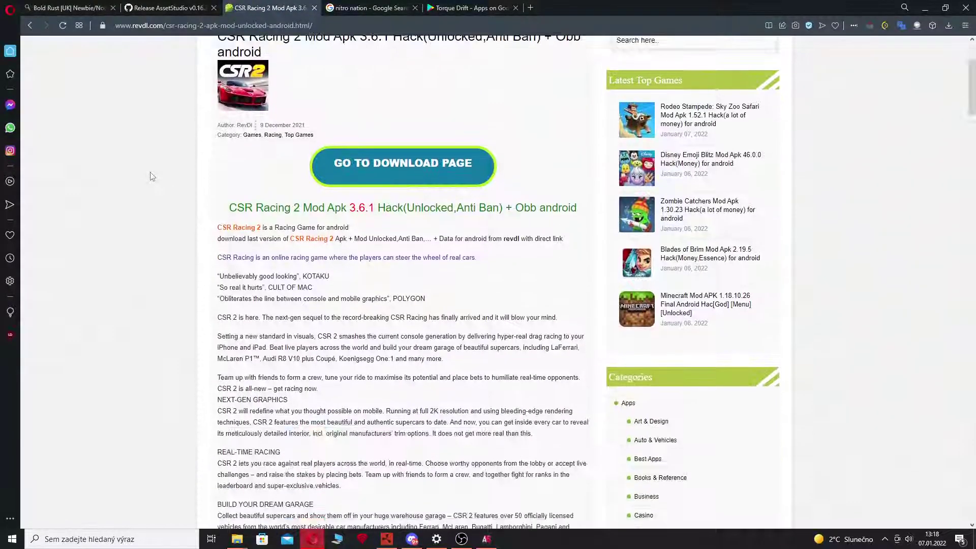
left_click_drag(553, 84, 586, 111)
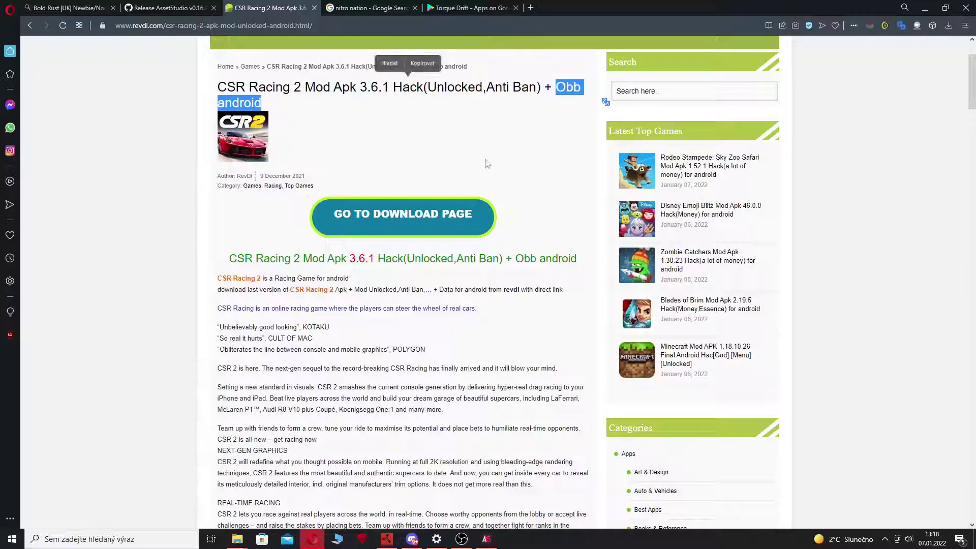
left_click(442, 209)
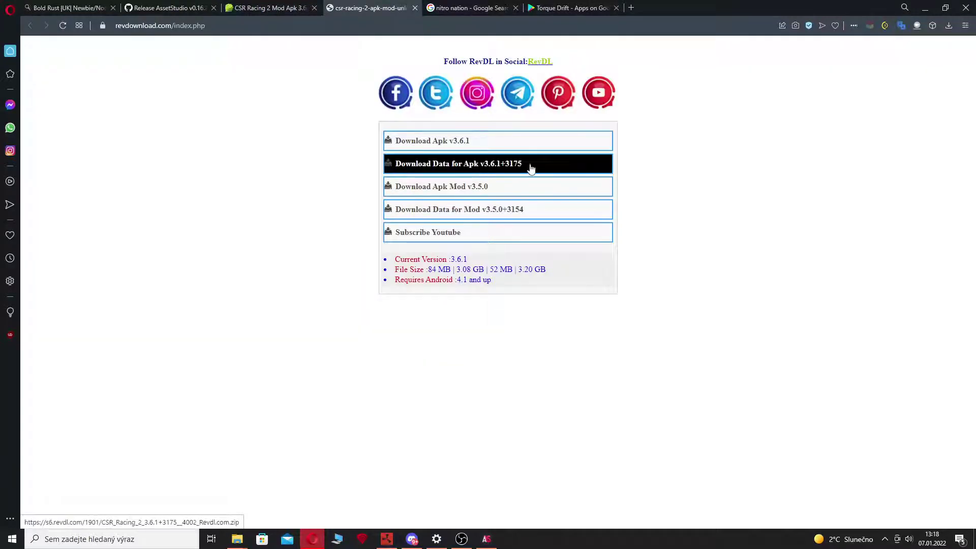
left_click_drag(529, 163, 377, 168)
left_click(262, 192)
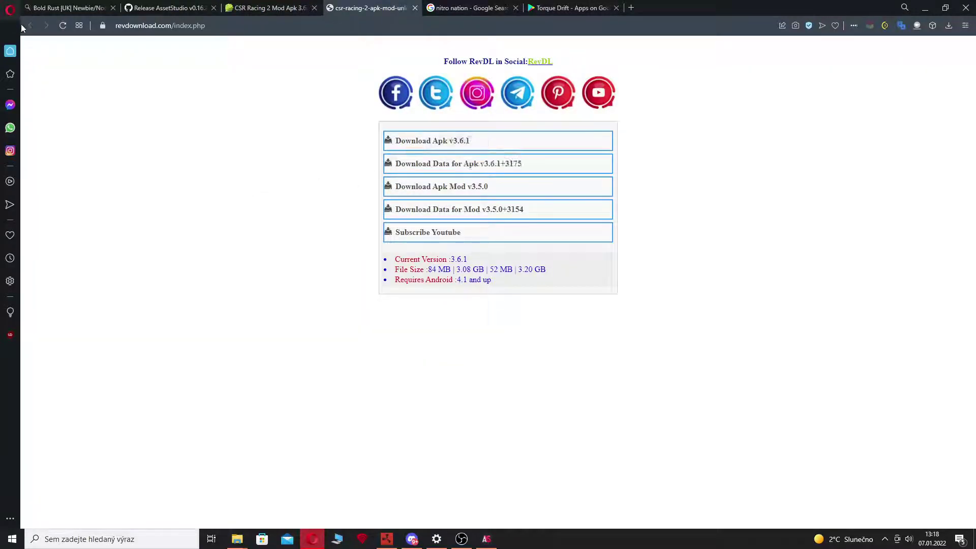
Close the revdownload tab and highlight parts of the CSR Racing 2 page title.
left_click(415, 8)
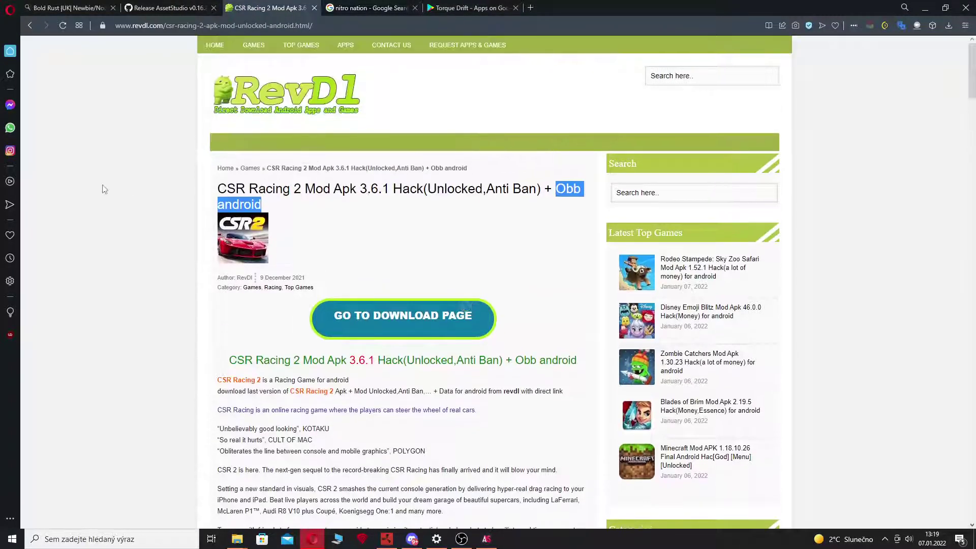
left_click_drag(218, 189, 366, 196)
left_click(366, 196)
double_click(410, 189)
left_click_drag(442, 190, 511, 193)
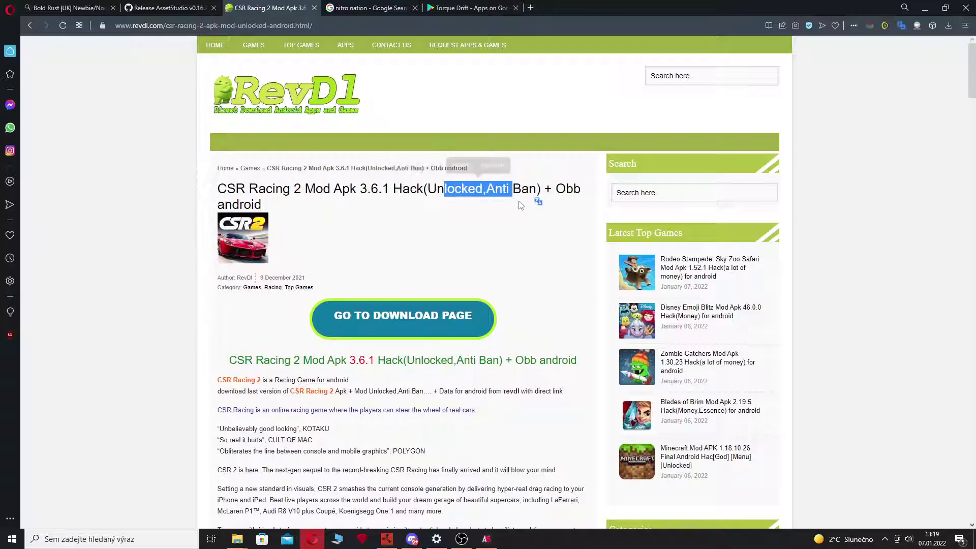
left_click(518, 238)
From the nitro nation search results, open and scroll through the Nitro Nation uptodown download page.
left_click(366, 8)
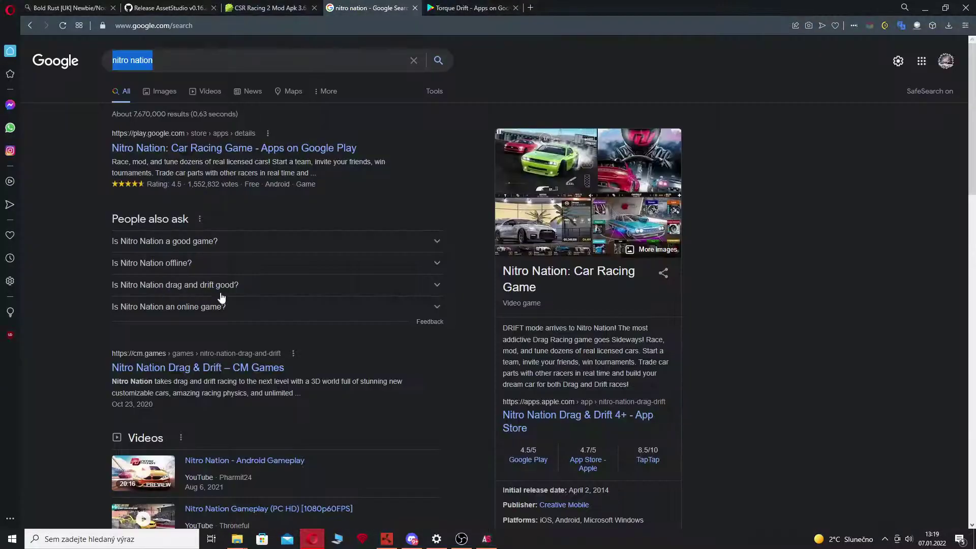
scroll(244, 330, "down", 10)
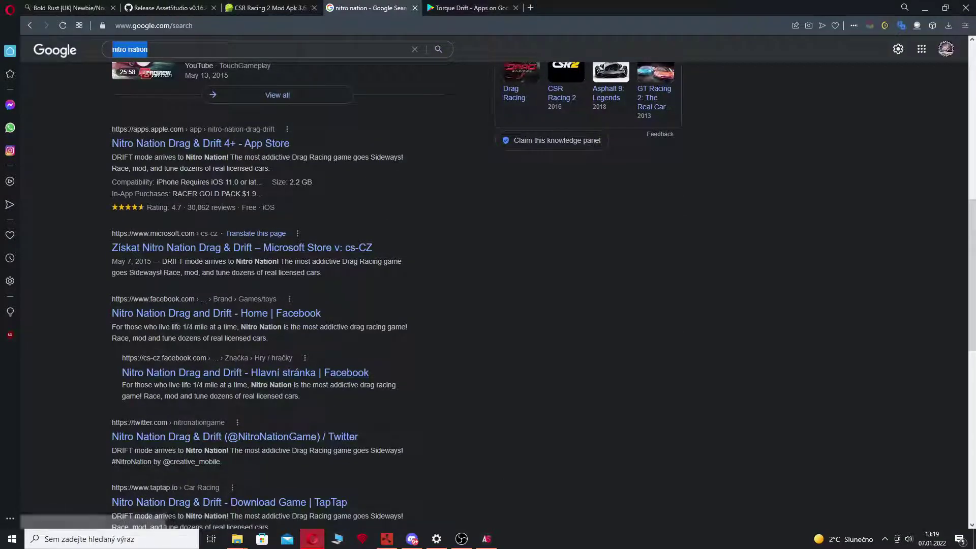
scroll(239, 315, "down", 6)
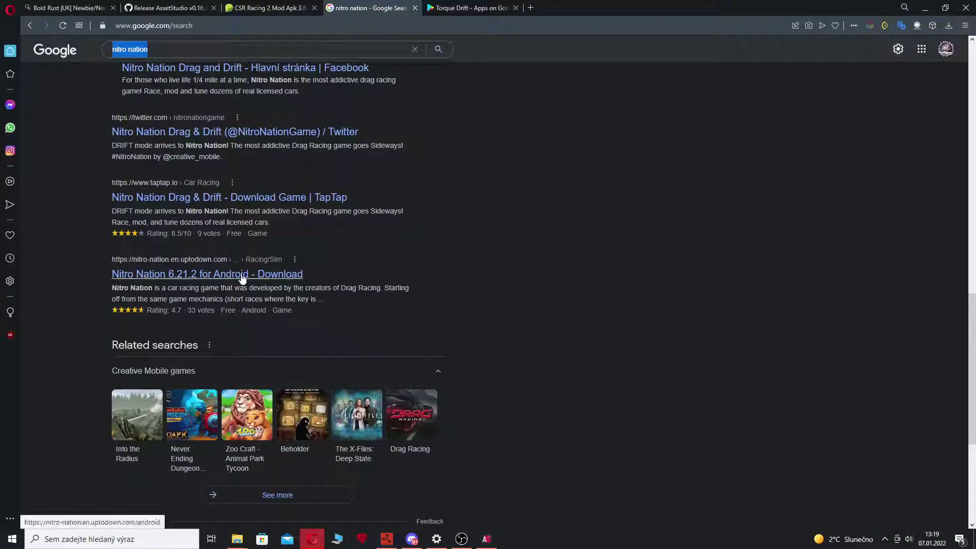
left_click(242, 277)
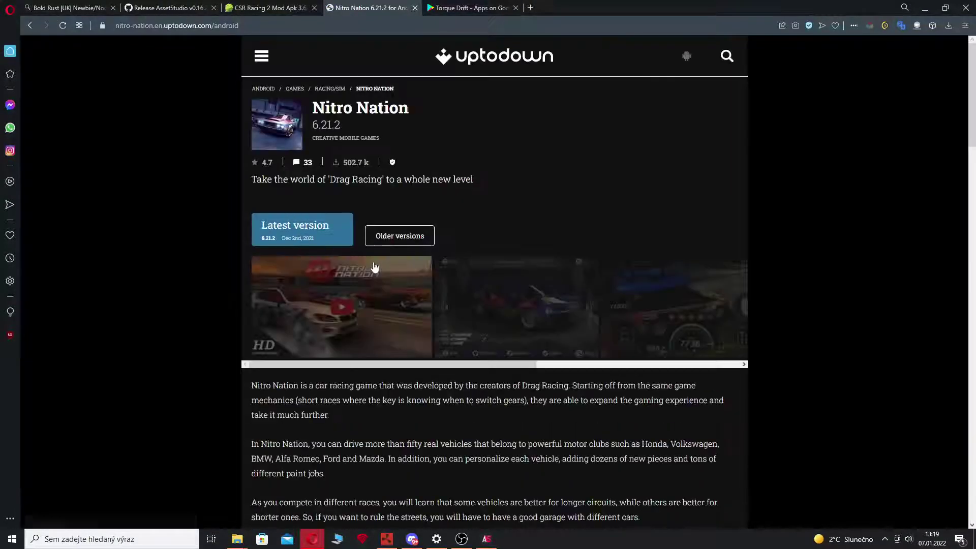
scroll(377, 246, "down", 15)
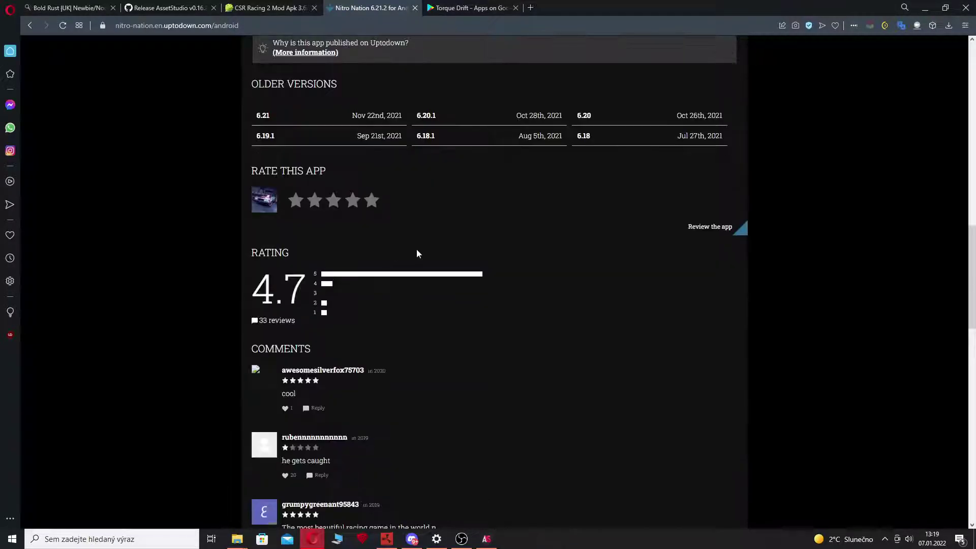
scroll(347, 252, "down", 12)
scroll(345, 256, "up", 20)
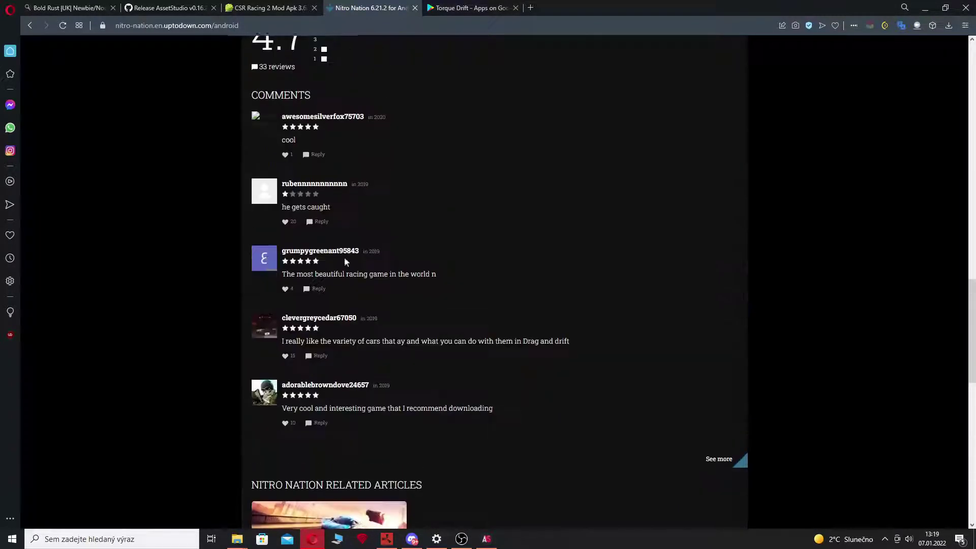
scroll(346, 257, "up", 5)
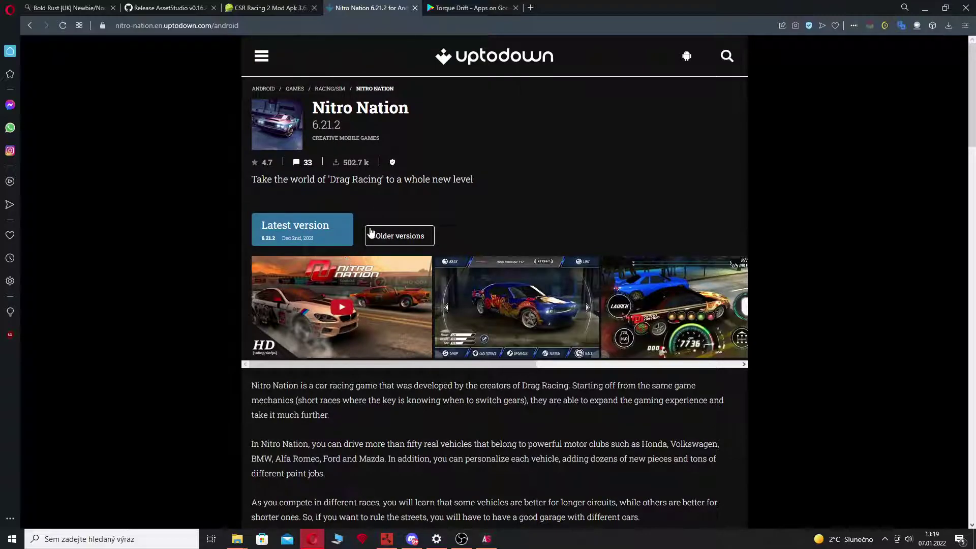
Open the APKPure Torque Drift download page, then return to the CSR Racing 2 3.6.1 page.
left_click(457, 8)
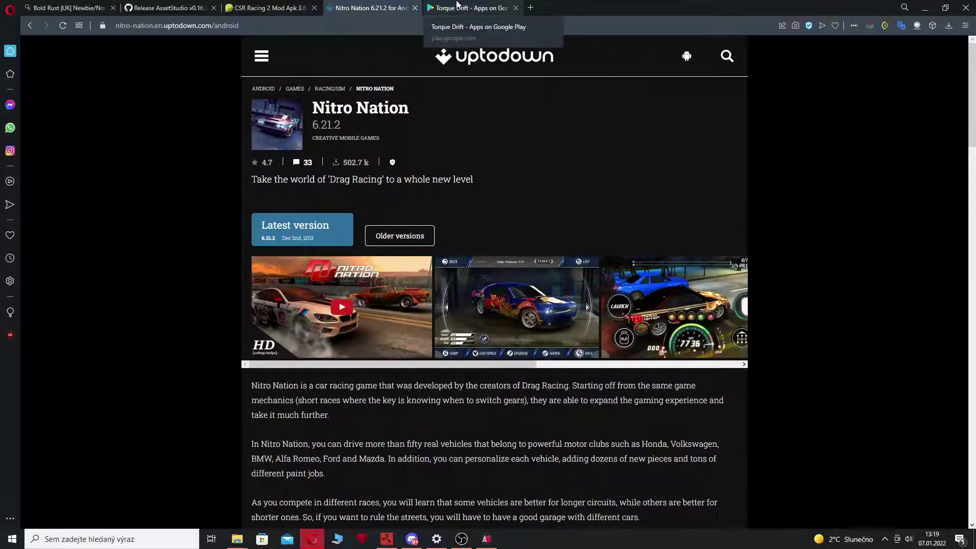
left_click(31, 26)
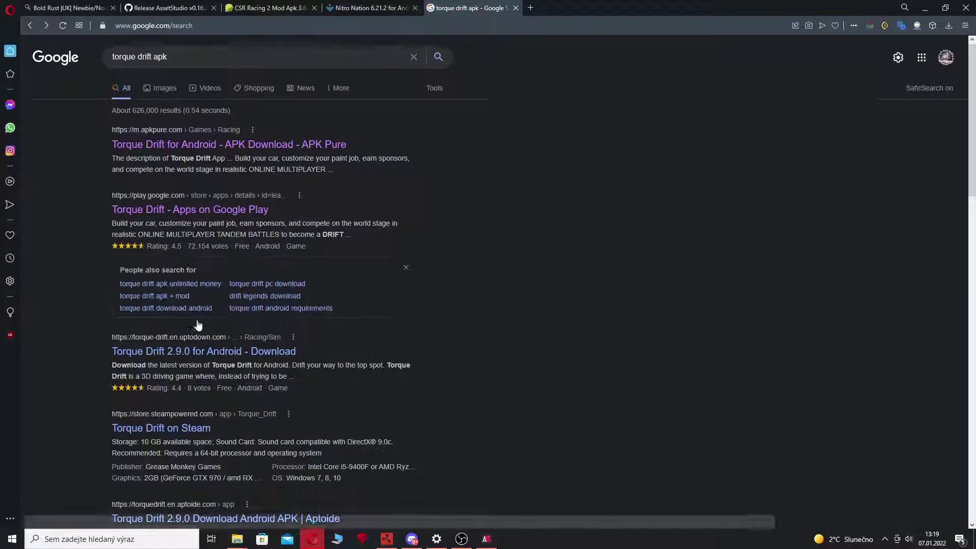
scroll(198, 315, "down", 3)
scroll(249, 358, "up", 3)
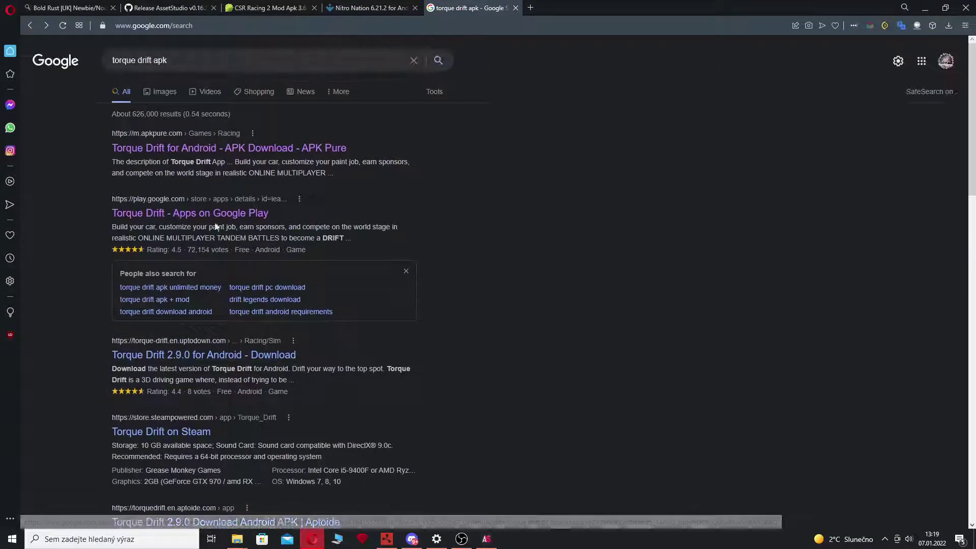
scroll(259, 362, "down", 5)
scroll(249, 203, "up", 5)
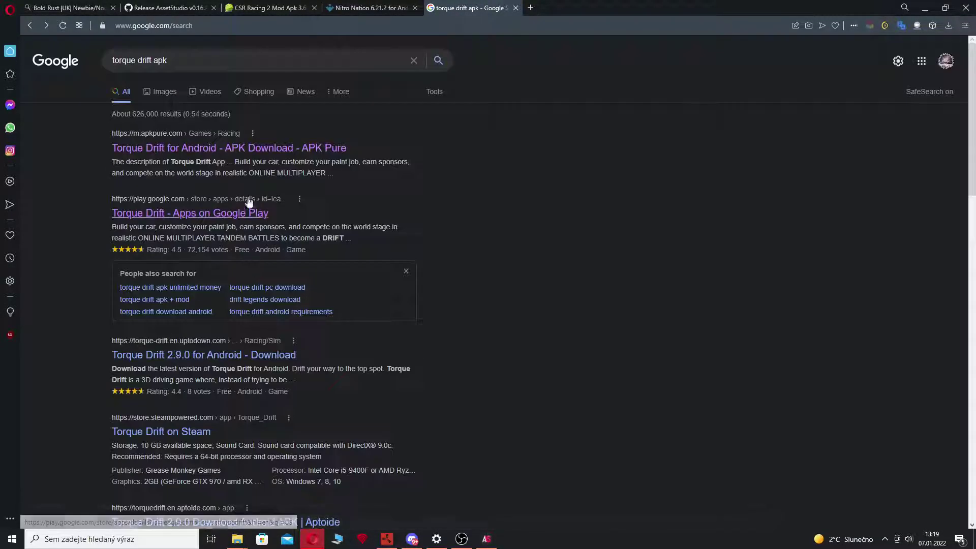
left_click(245, 148)
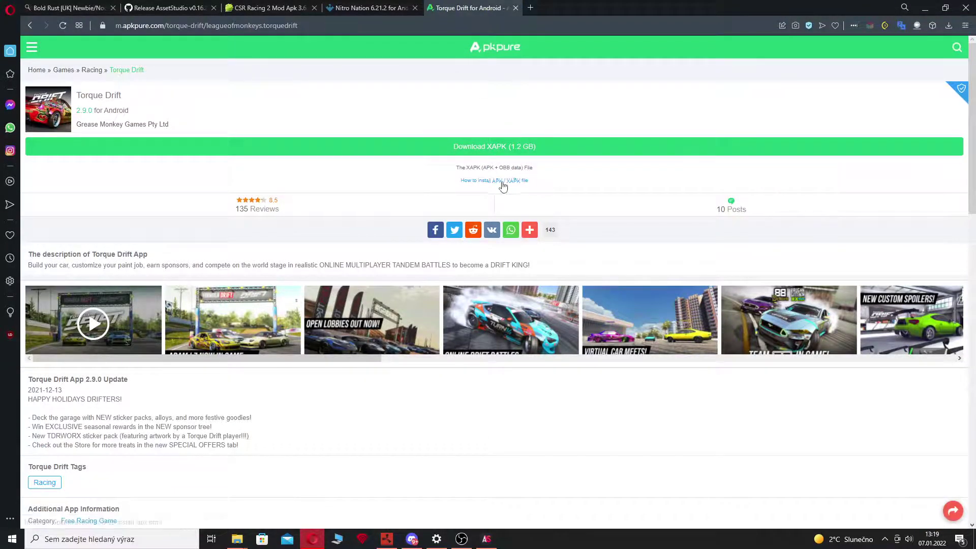
left_click(284, 10)
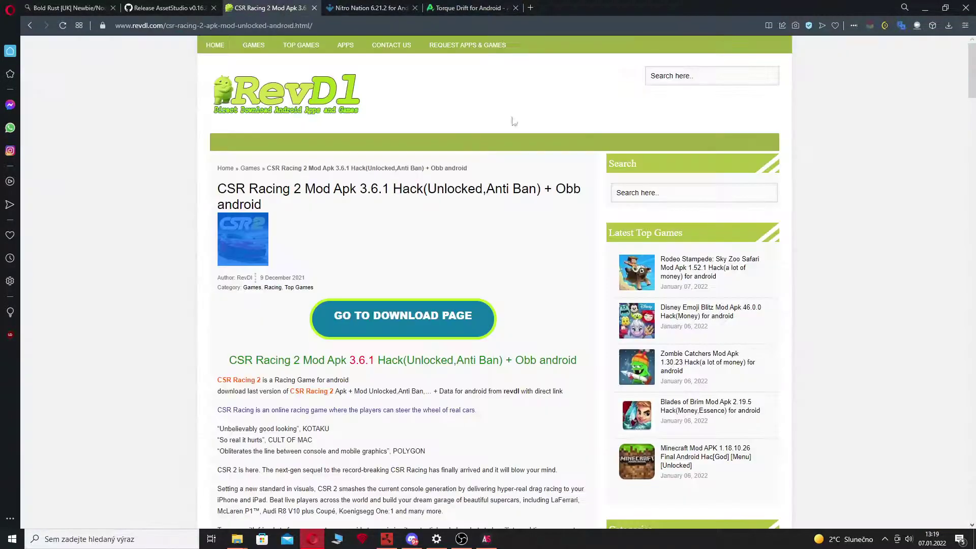
left_click_drag(355, 188, 414, 193)
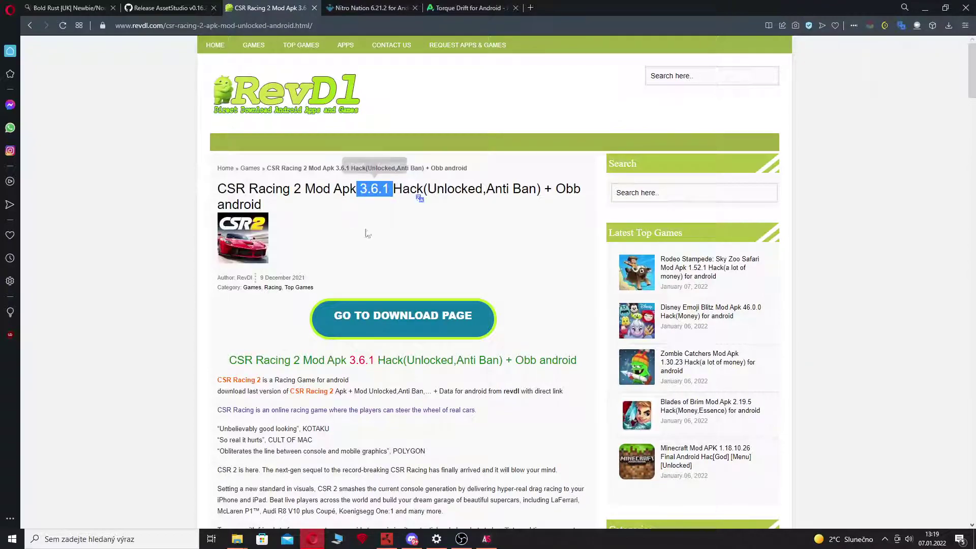
Navigate from Stažené soubory through the CSR Racing 2 folder into com.naturalmotion.customstreetracer2.
mouse_move(237, 539)
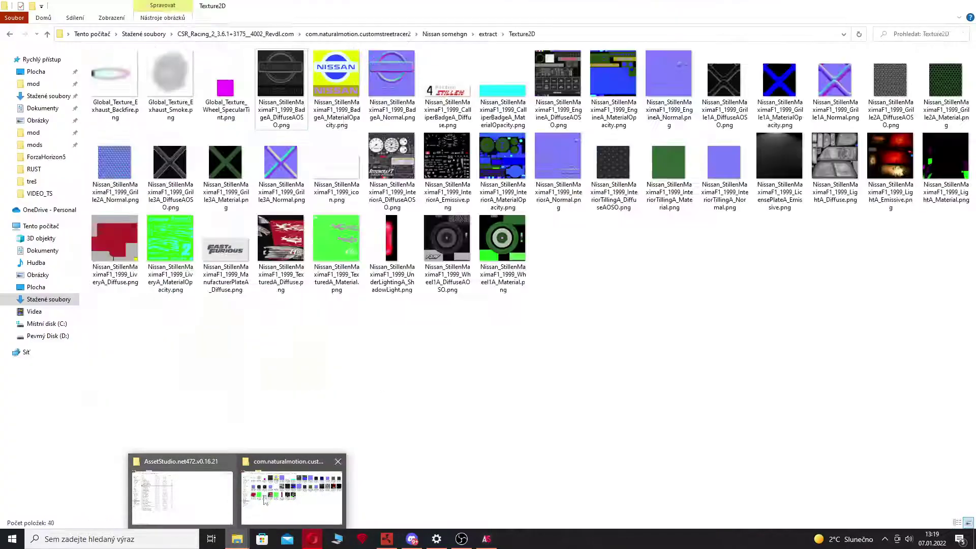
left_click(293, 497)
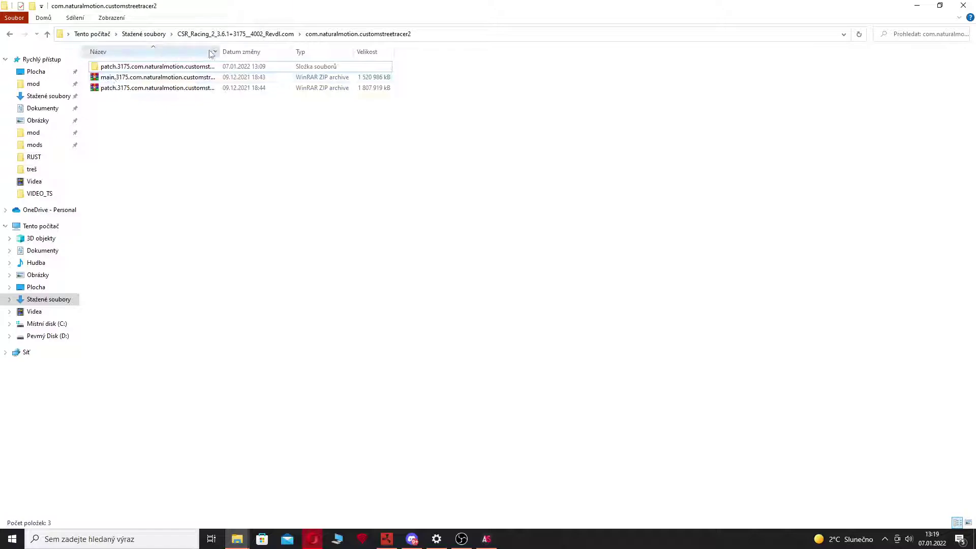
left_click(215, 34)
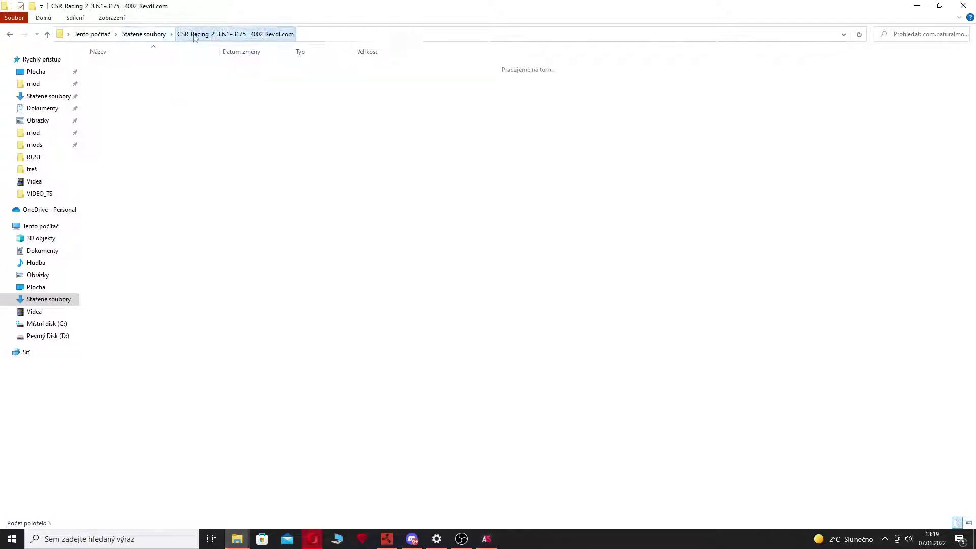
left_click(144, 35)
left_click(144, 82)
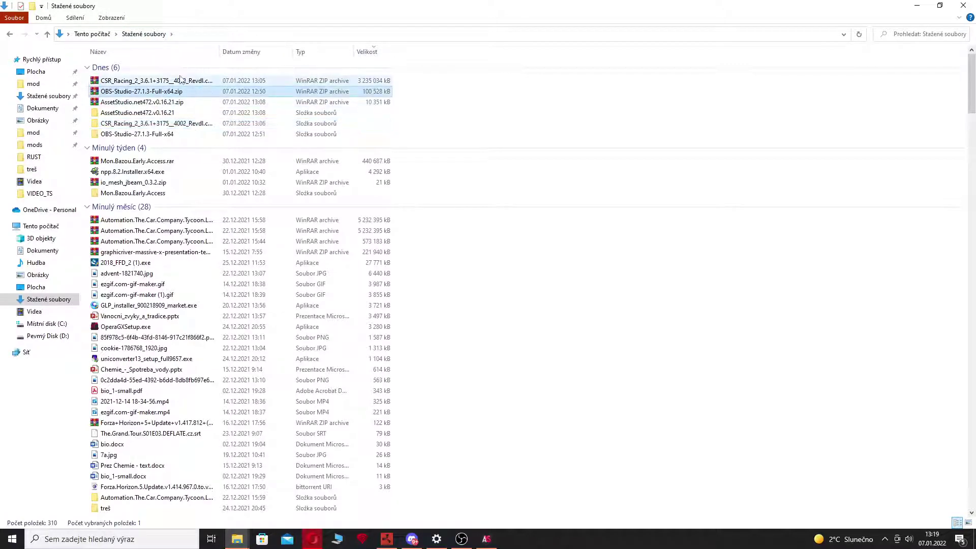
double_click(186, 123)
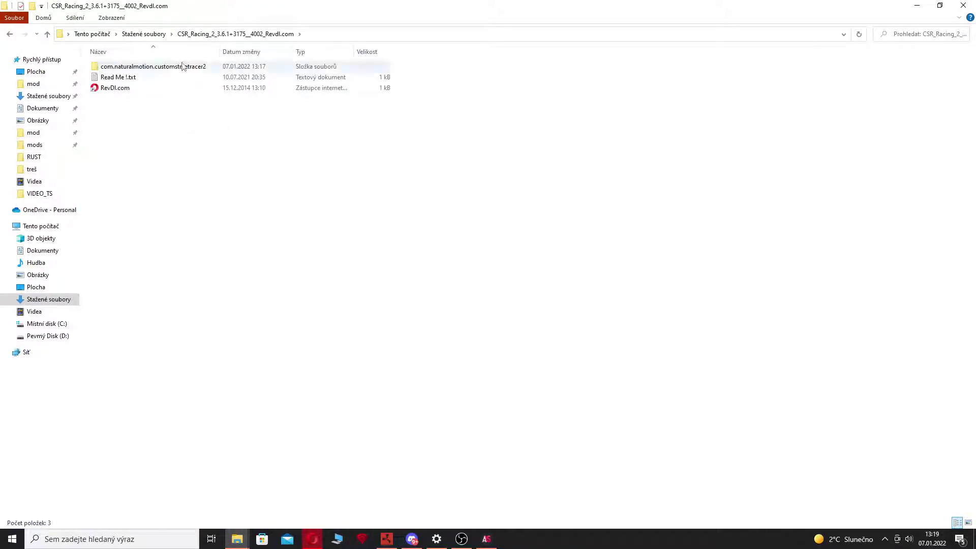
double_click(155, 67)
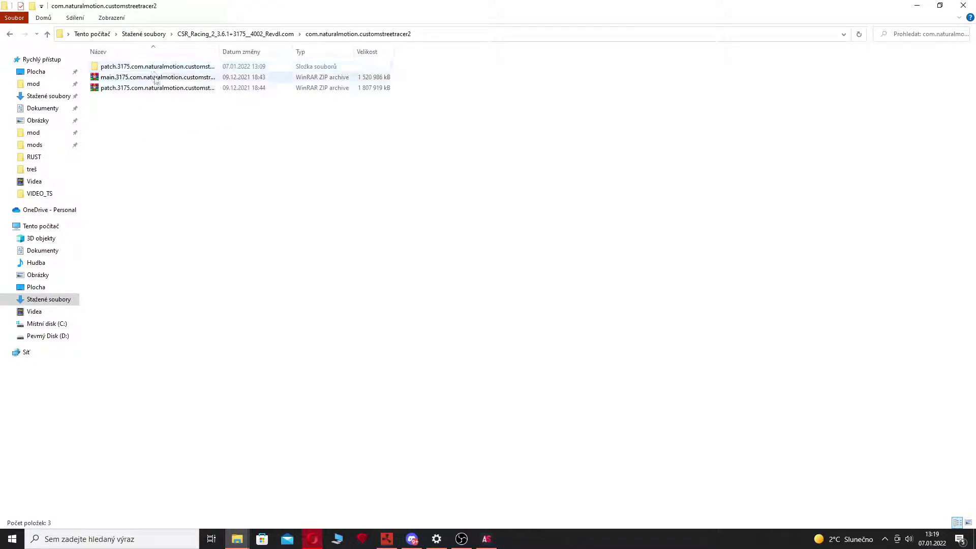
Rename the patch archive's extension from zip to obb.
key("ctrl+a")
left_click(213, 104)
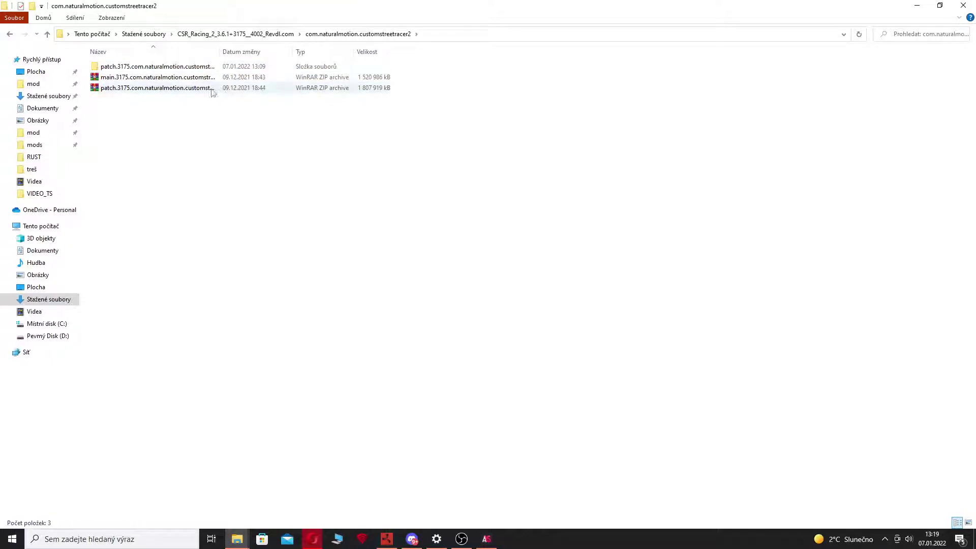
left_click_drag(217, 116, 214, 139)
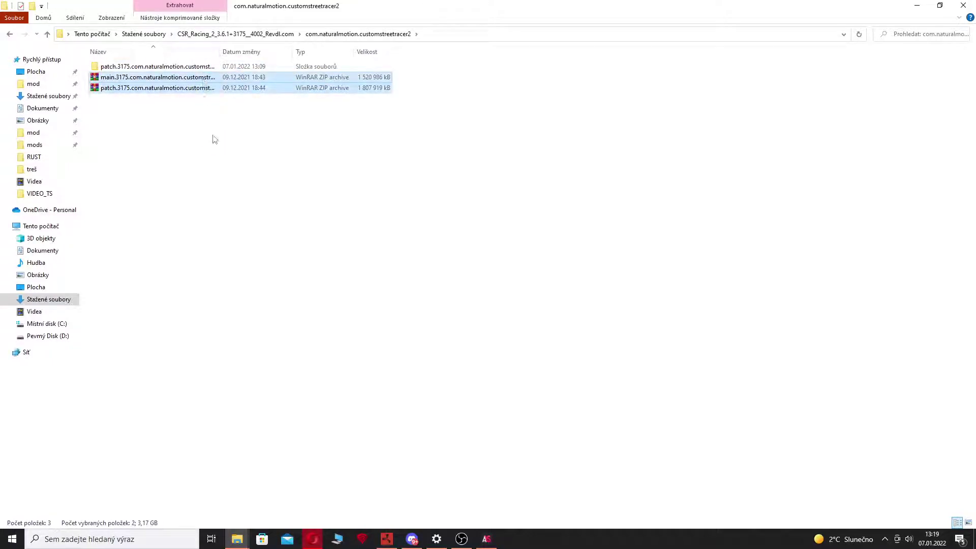
left_click(213, 140)
left_click(212, 94)
right_click(210, 89)
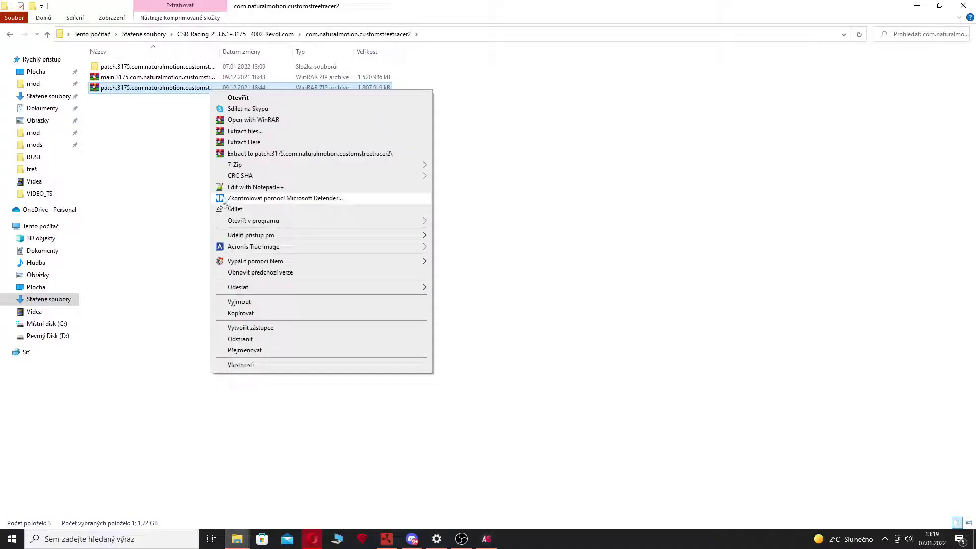
left_click(251, 351)
left_click(257, 90)
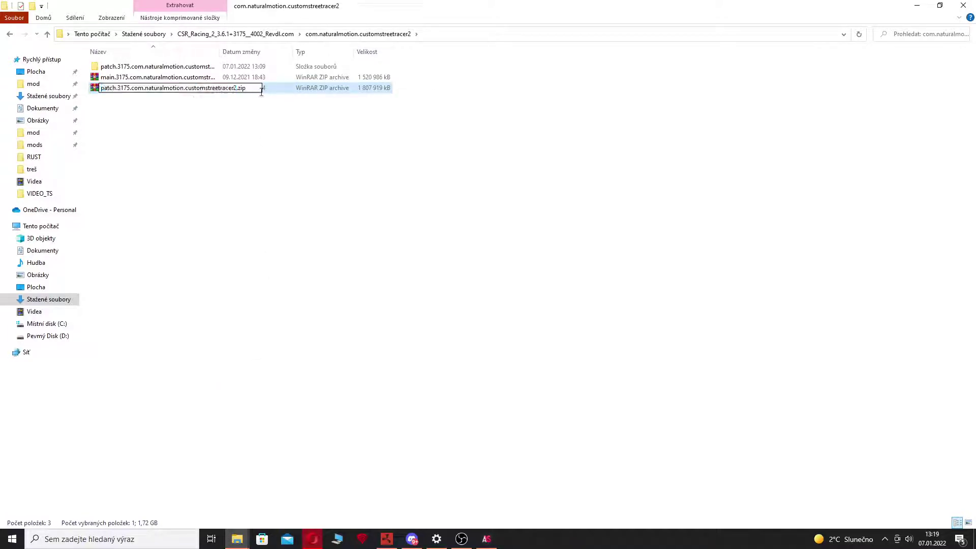
key("BackSpace")
key("BackSpace")
type("obb")
key("Return")
key("Return")
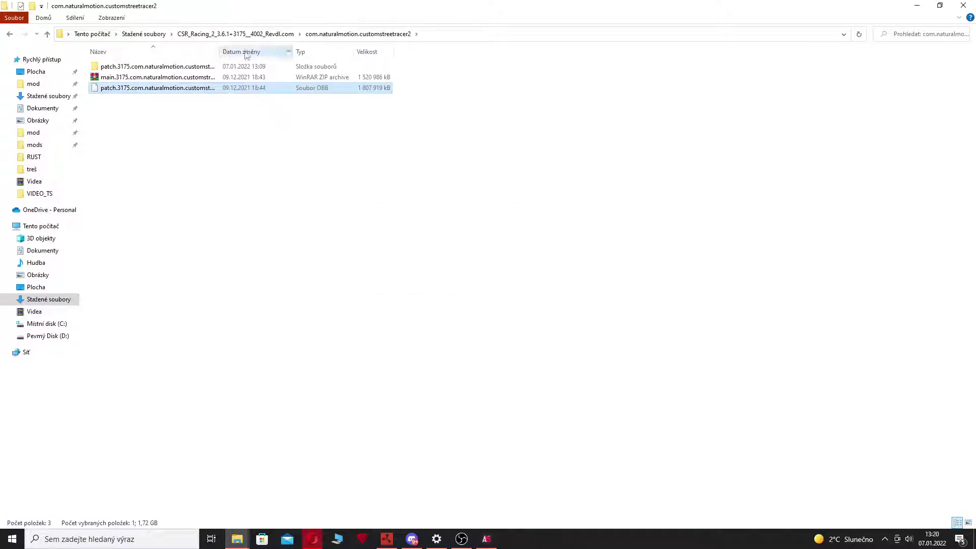
Rename the patch OBB back to .zip and select both the main and patch archives.
right_click(160, 90)
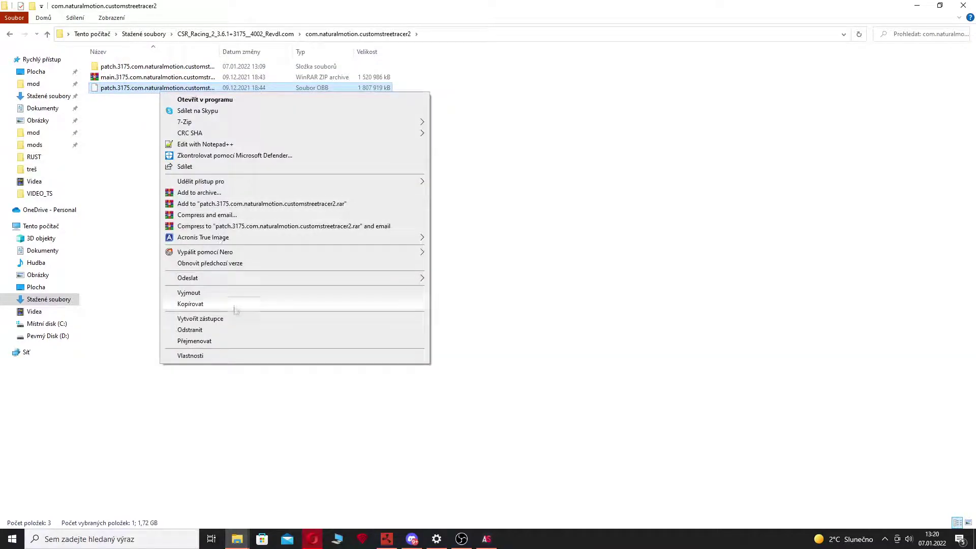
left_click(231, 343)
key("Right")
key("Delete")
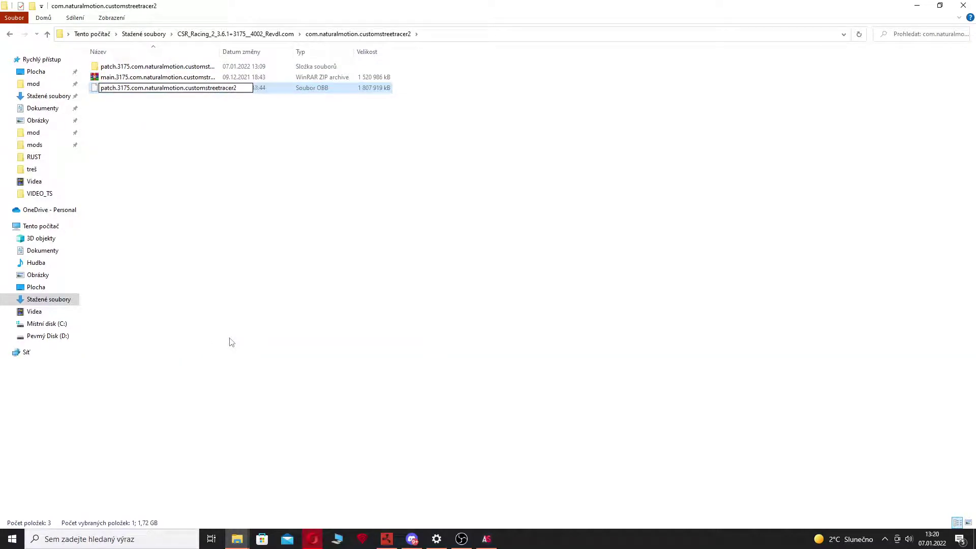
type(".zip")
key("Return")
key("Return")
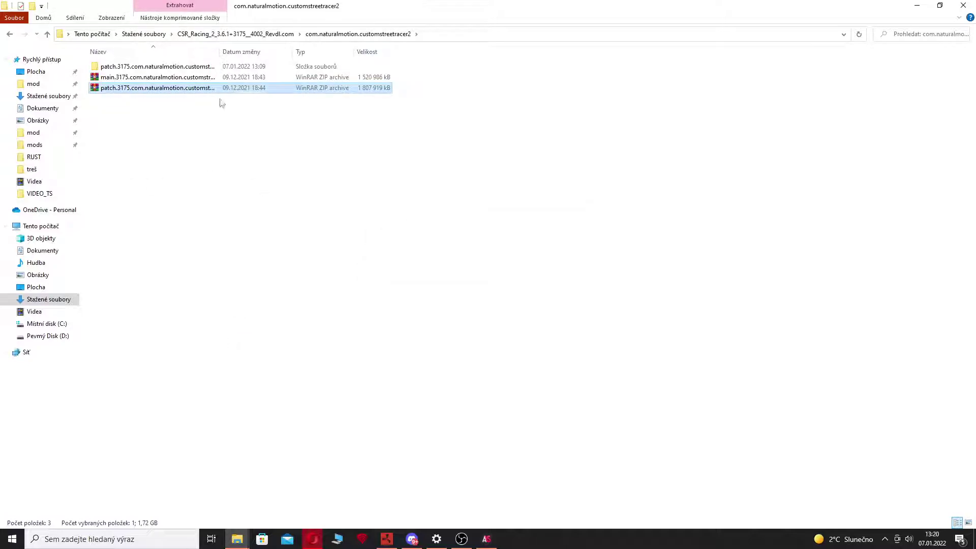
right_click(182, 87)
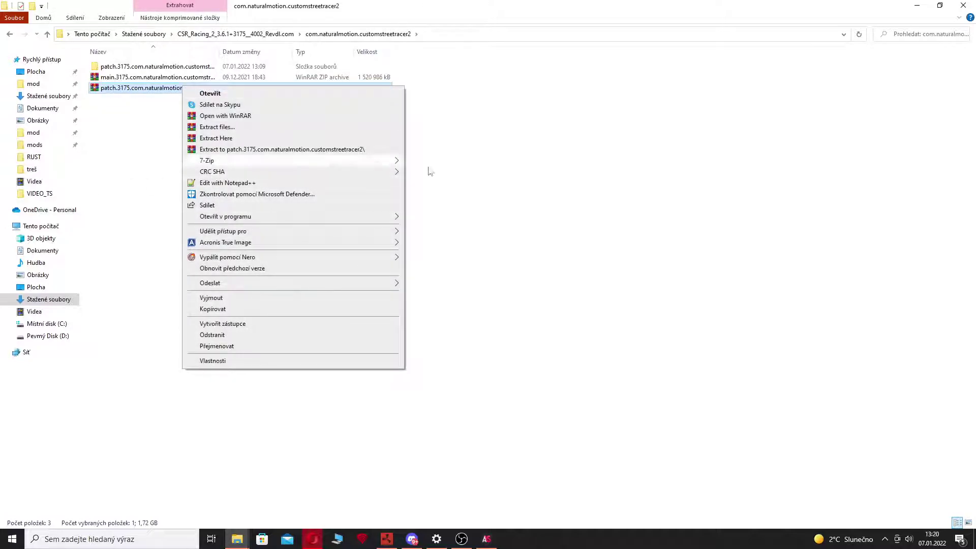
left_click(429, 167)
left_click(155, 89)
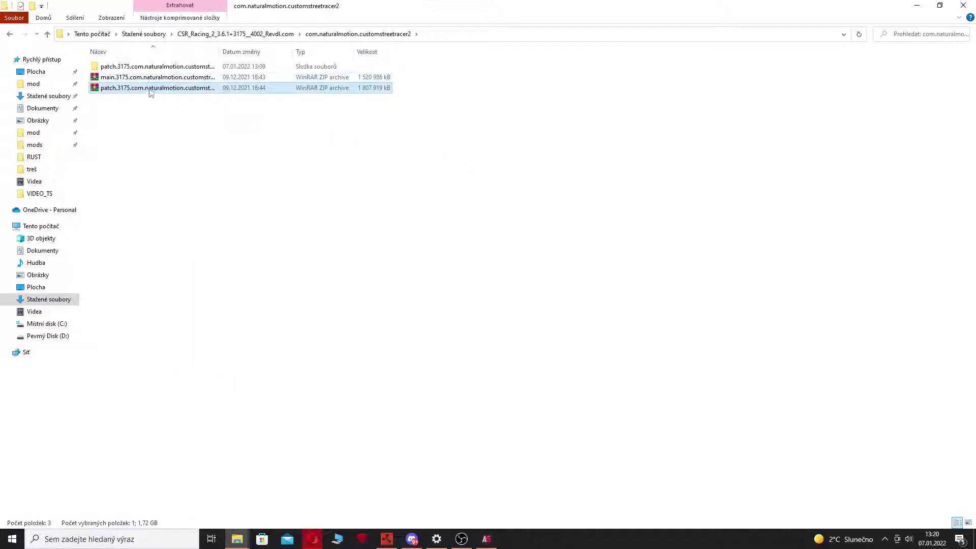
left_click_drag(125, 114, 127, 76)
In AssetStudio, start Load folder and browse into Stažené soubory's CSR Racing 2 com.naturalmotion.customstreetracer2 folder.
left_click(487, 539)
left_click_drag(369, 68, 295, 112)
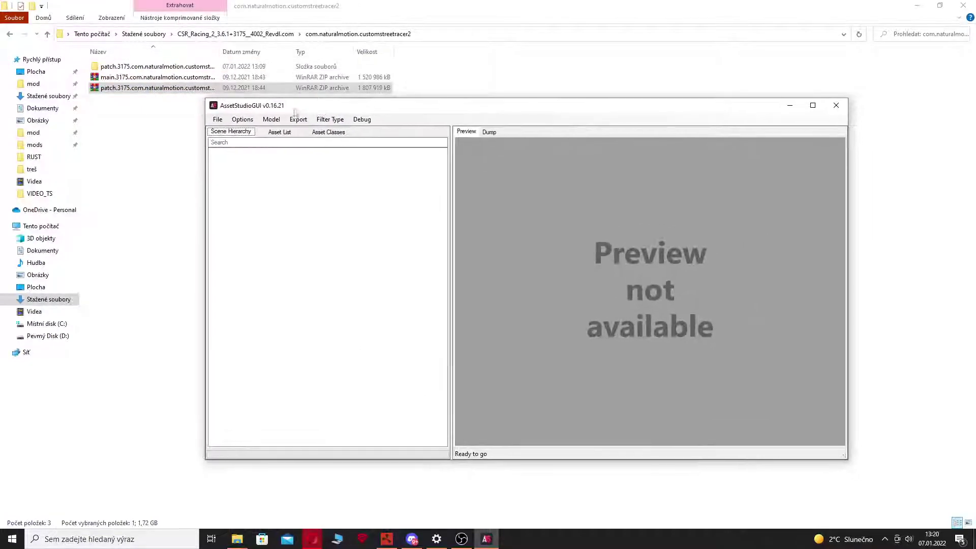
left_click(219, 120)
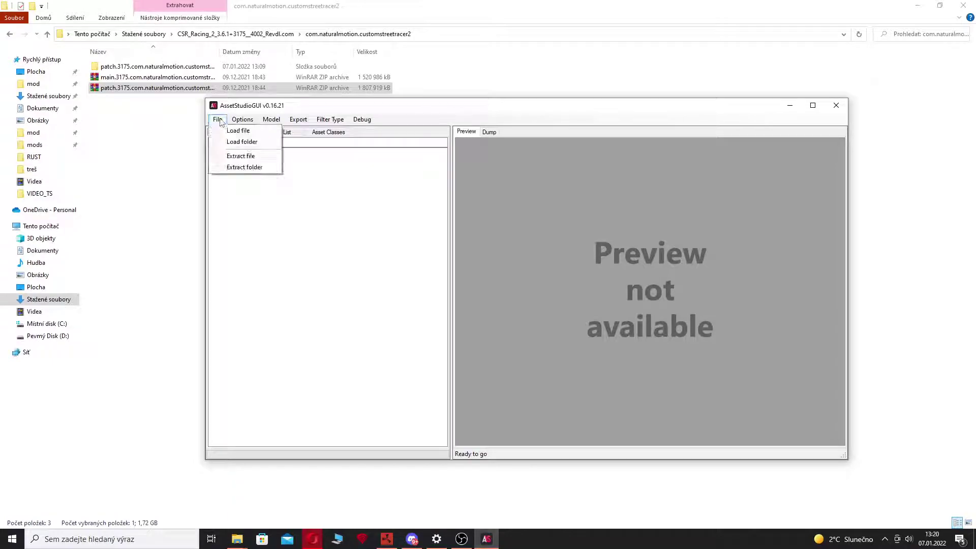
left_click(239, 142)
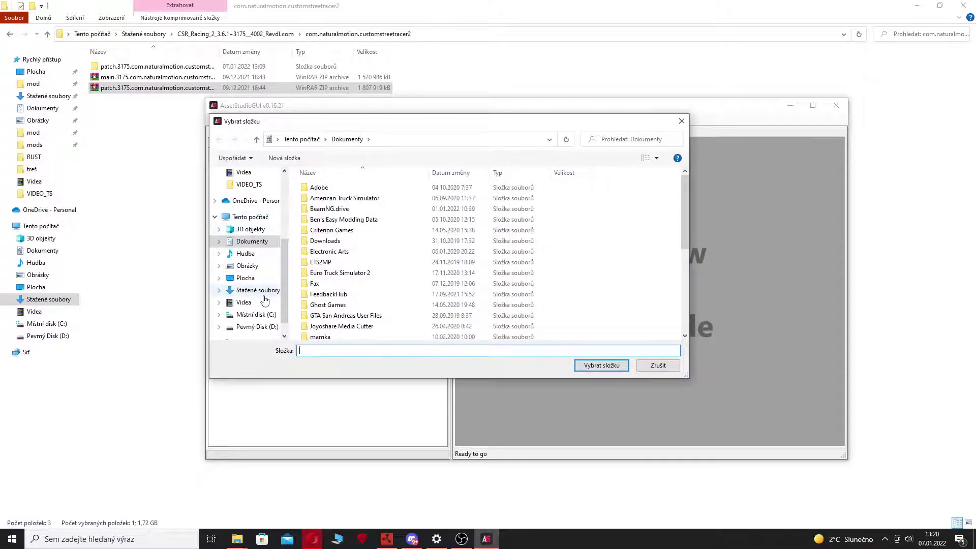
left_click(259, 293)
double_click(346, 209)
double_click(338, 188)
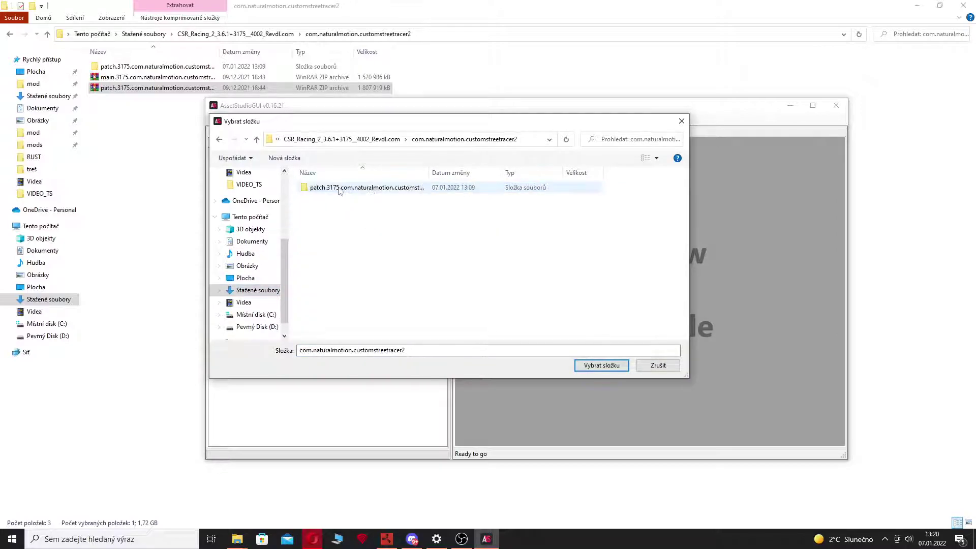
Load the patch/assets/AppDataRoot/AssetBundles/ASTC folder and dismiss the missing-file error.
double_click(340, 189)
double_click(331, 187)
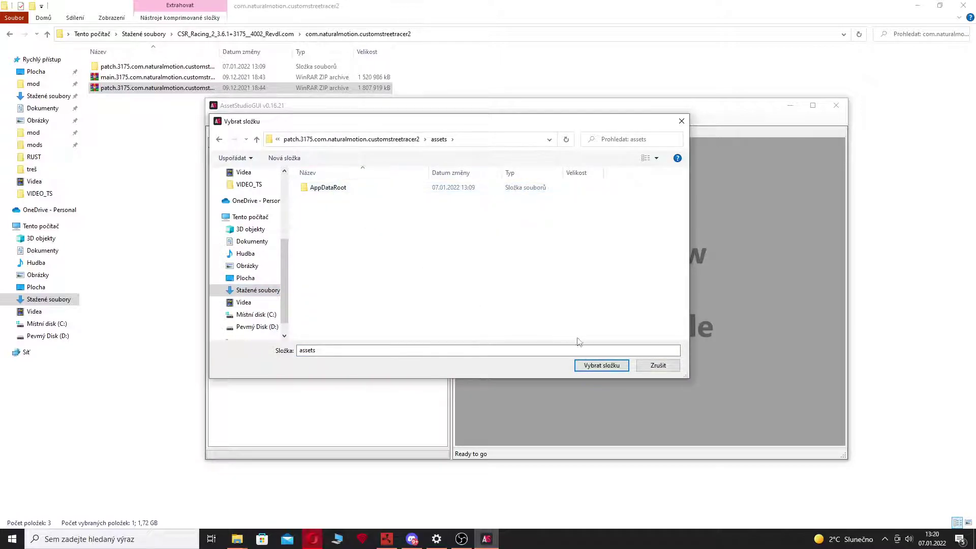
double_click(328, 187)
double_click(331, 188)
left_click(318, 188)
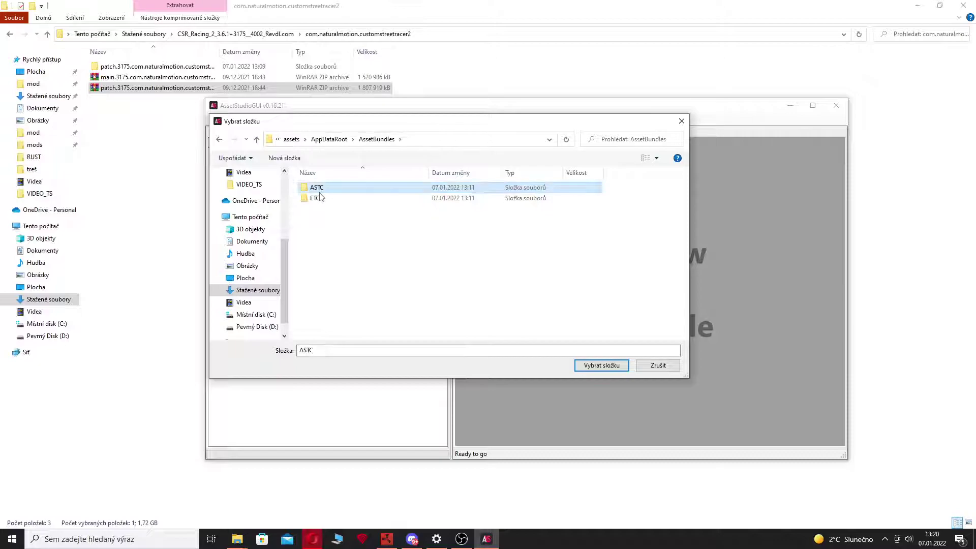
double_click(318, 188)
left_click(601, 365)
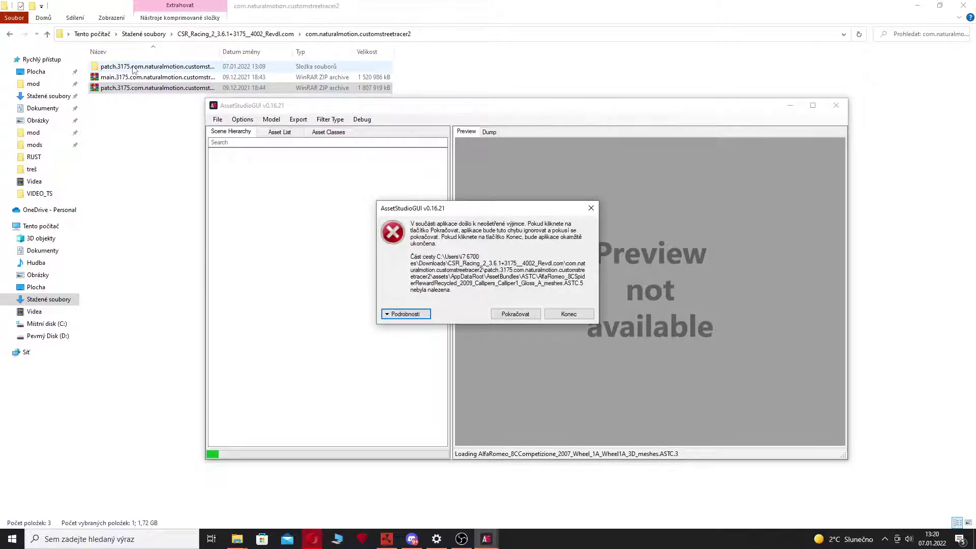
left_click(593, 209)
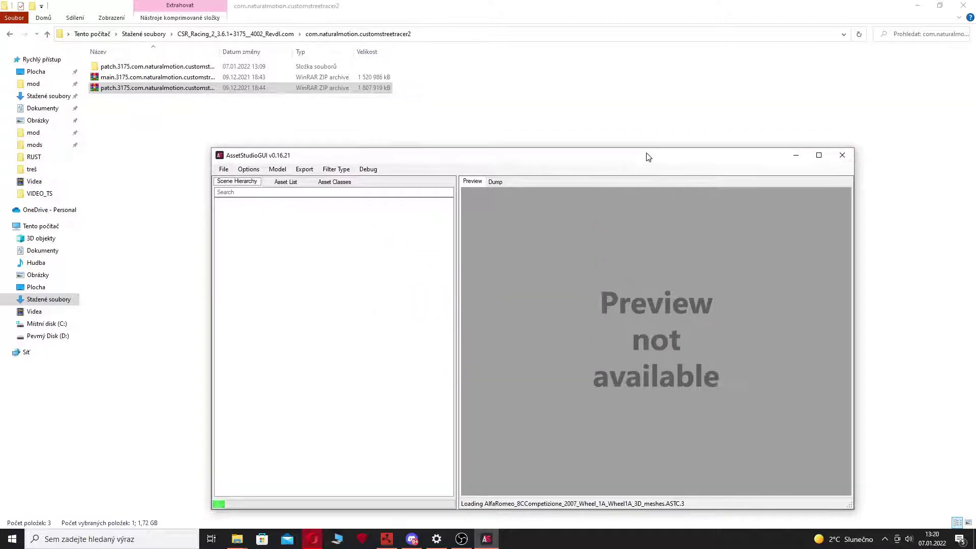
left_click_drag(648, 156, 652, 246)
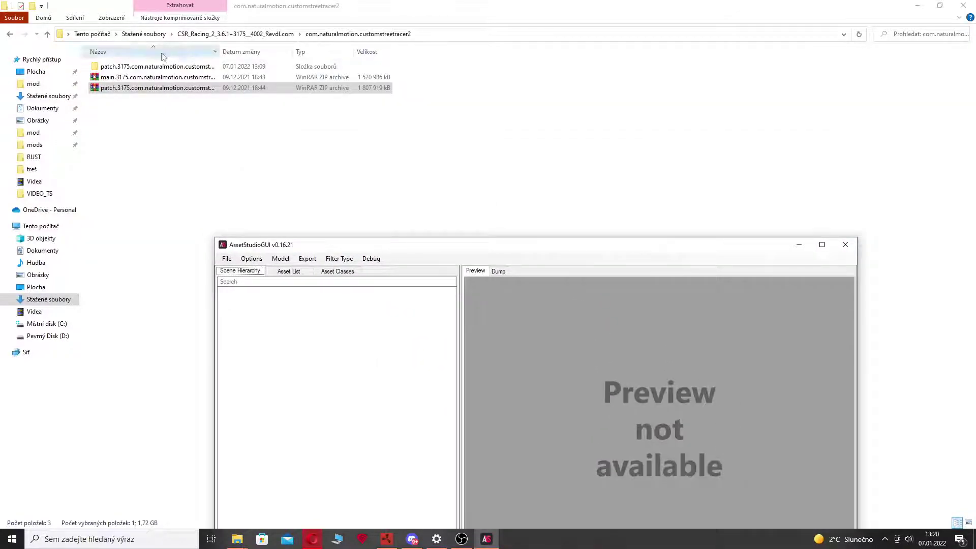
Close AssetStudio and go back to the Stažené soubory folder in Explorer.
left_click(846, 245)
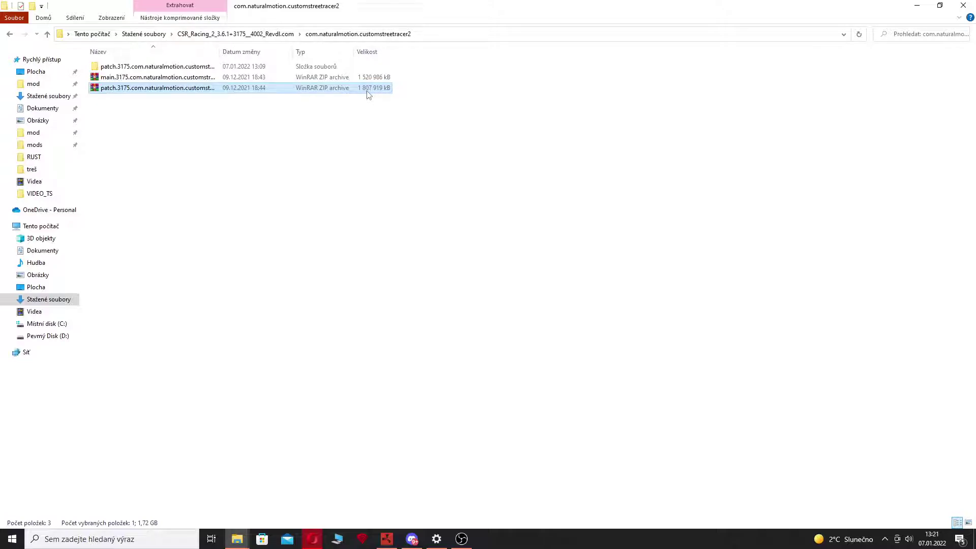
left_click(171, 67)
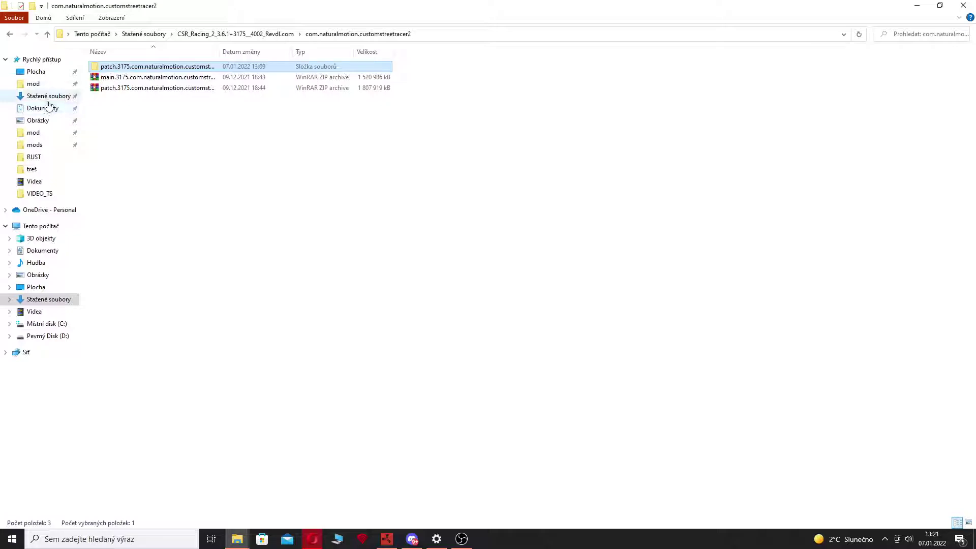
left_click(10, 34)
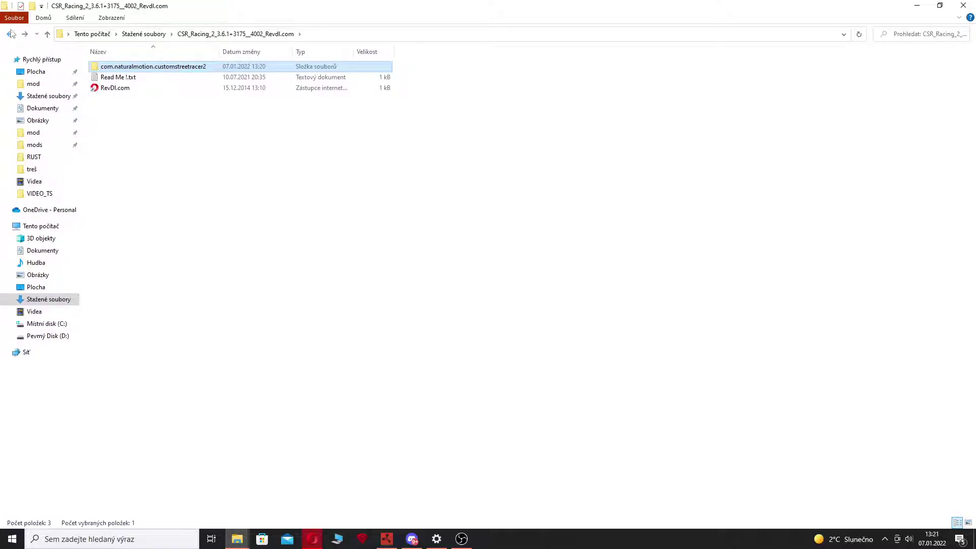
left_click(10, 34)
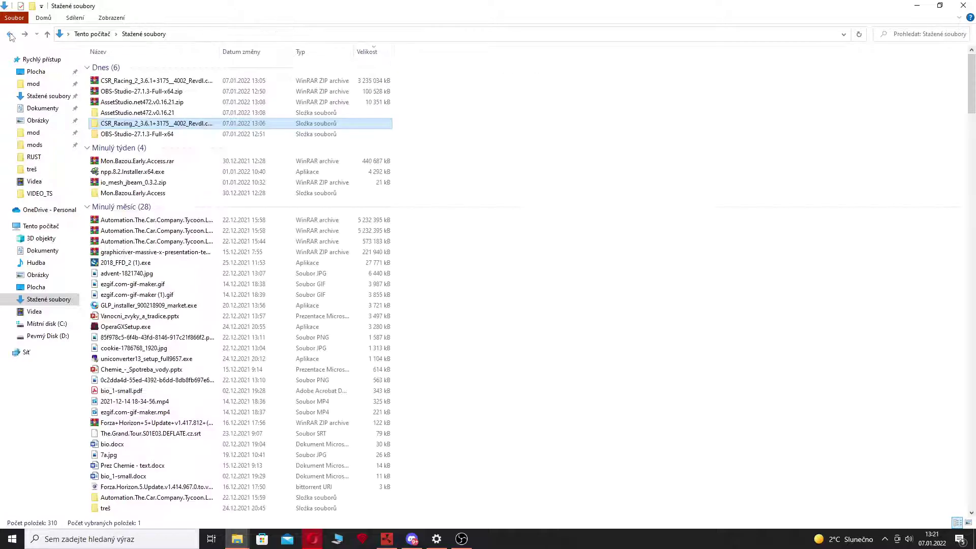
Open CSR Racing 2 > com.naturalmotion.customstreetracer2 > patch > assets > AppDataRoot > AssetBundles > ASTC.
double_click(196, 124)
double_click(142, 66)
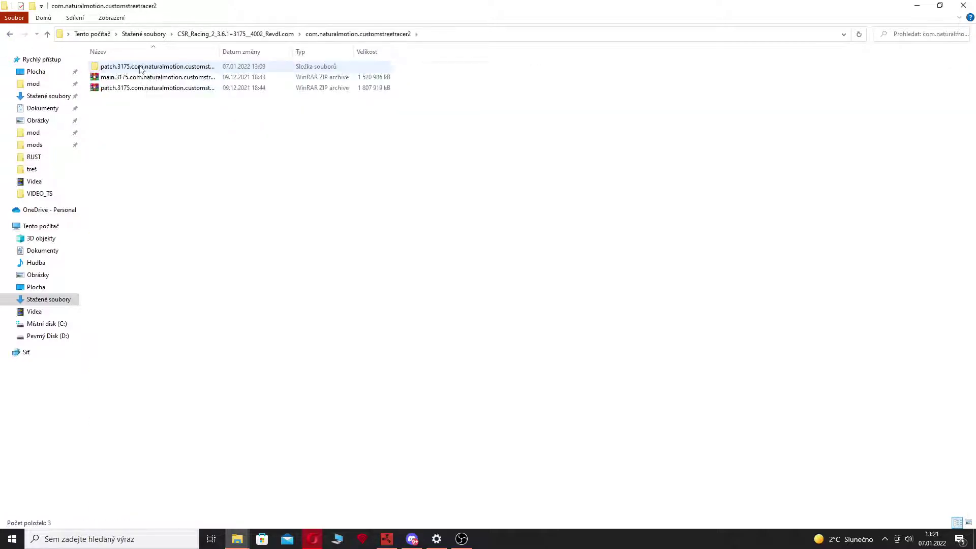
double_click(142, 66)
left_click(10, 34)
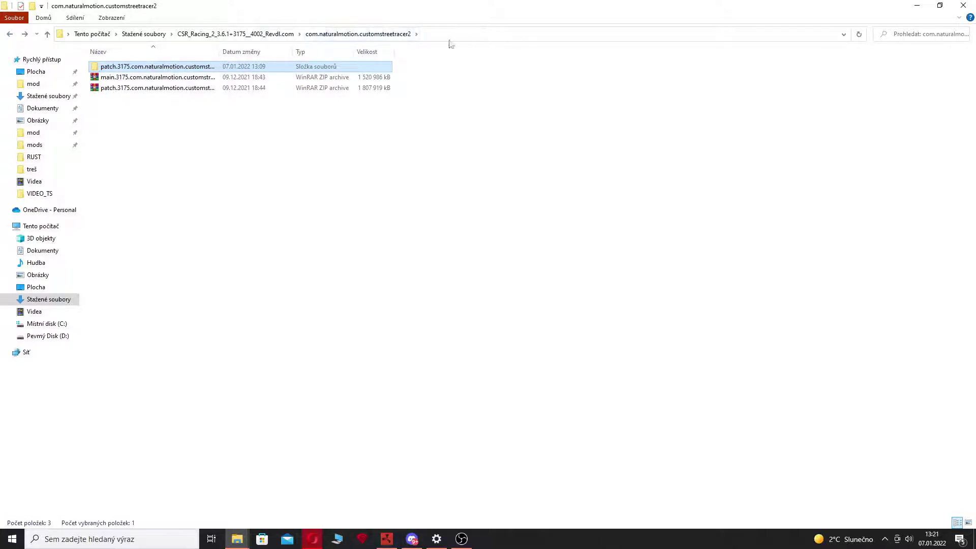
double_click(152, 67)
double_click(152, 67)
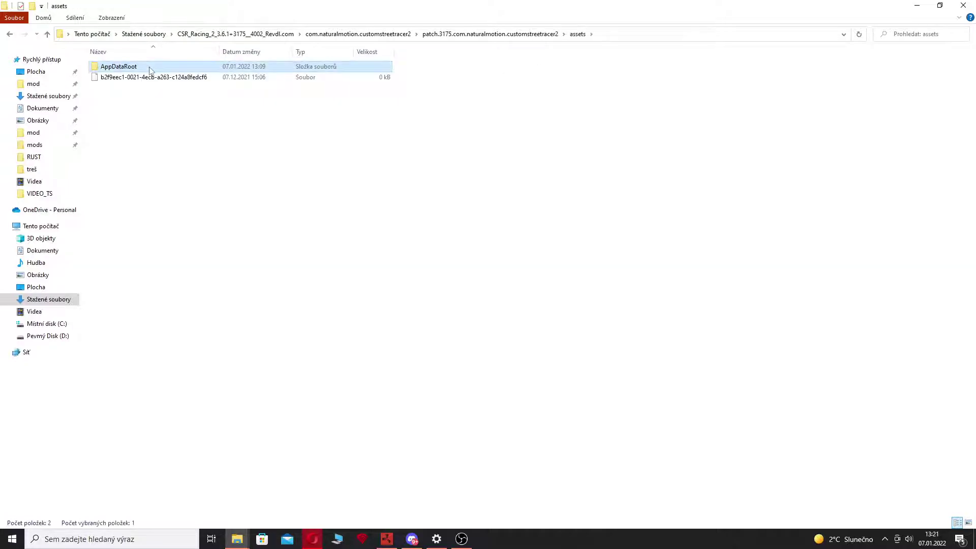
double_click(152, 66)
double_click(151, 67)
double_click(151, 67)
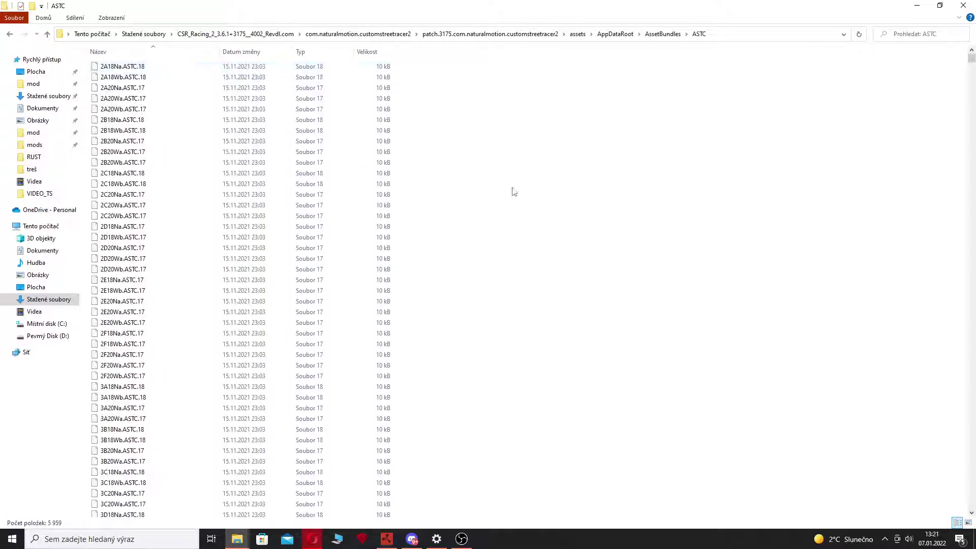
Scroll down the ASTC list to the MercedesAMGF1_W11_2020 bundles and select those 18 files.
left_click_drag(972, 64, 972, 158)
scroll(279, 180, "down", 20)
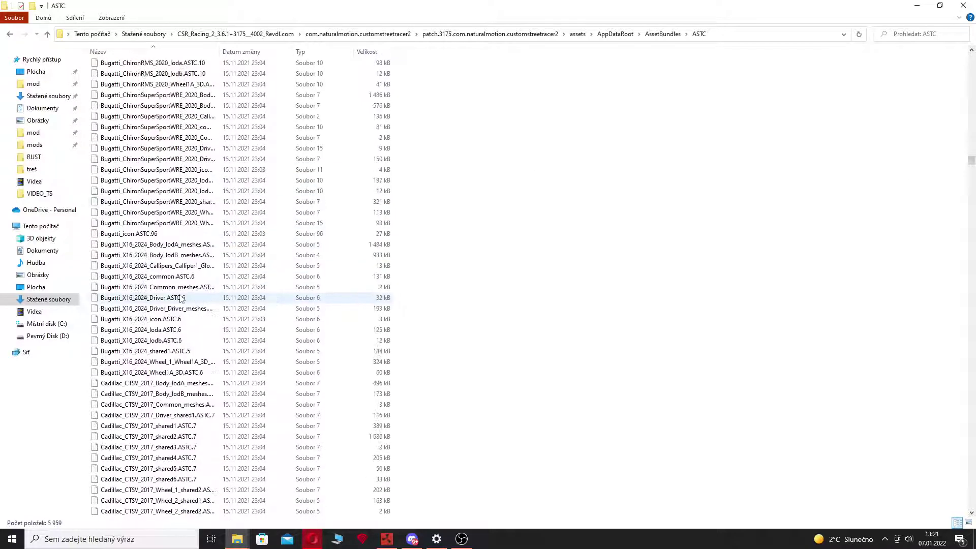
scroll(111, 336, "down", 20)
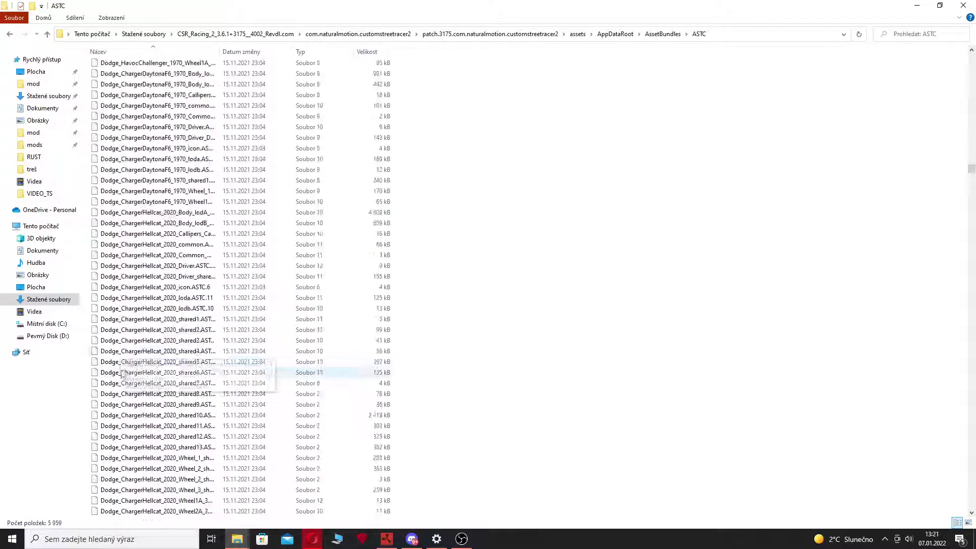
scroll(101, 396, "down", 15)
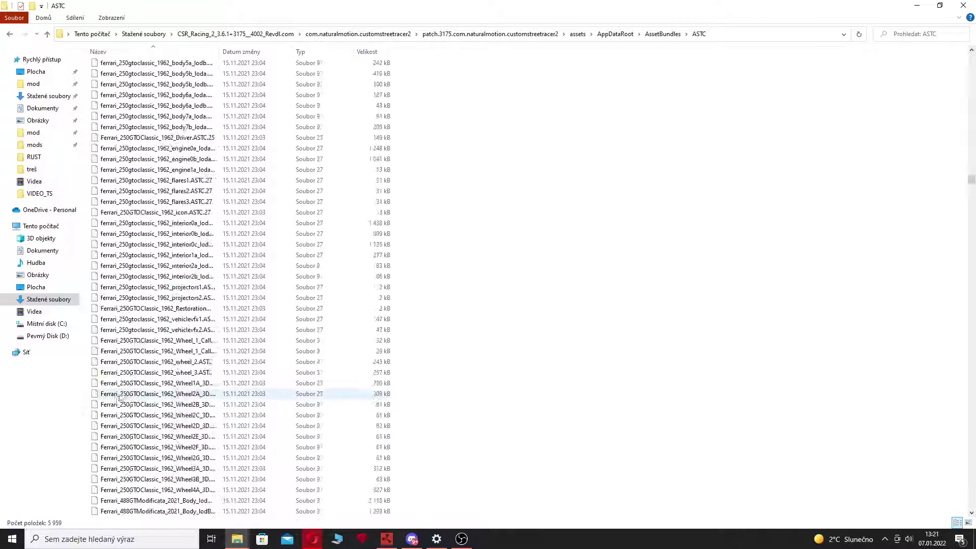
left_click_drag(971, 187, 973, 420)
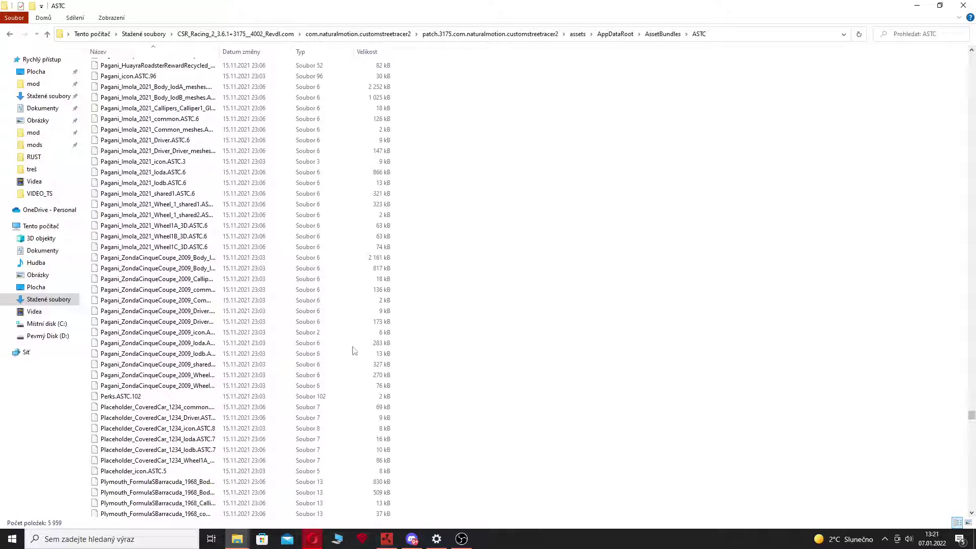
scroll(274, 274, "down", 20)
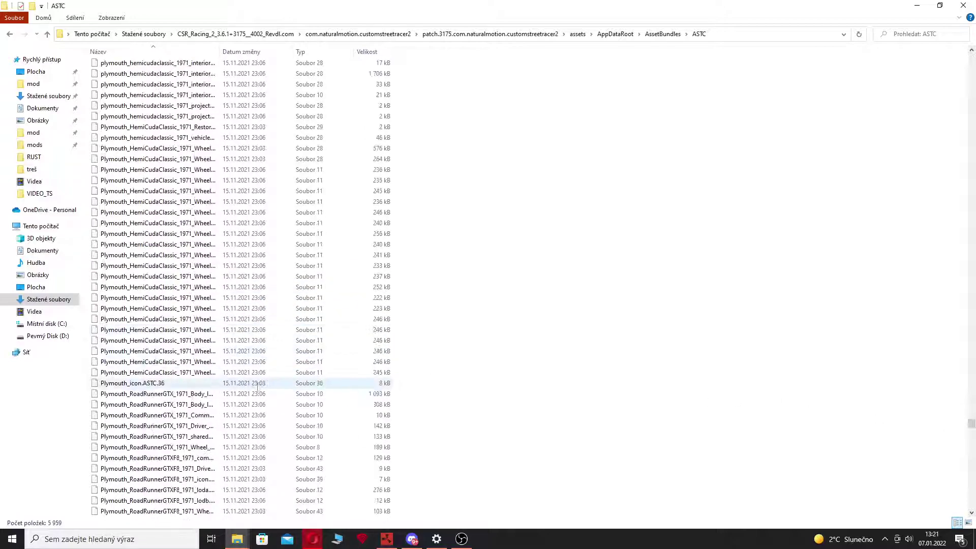
left_click_drag(973, 432, 973, 383)
scroll(163, 253, "up", 20)
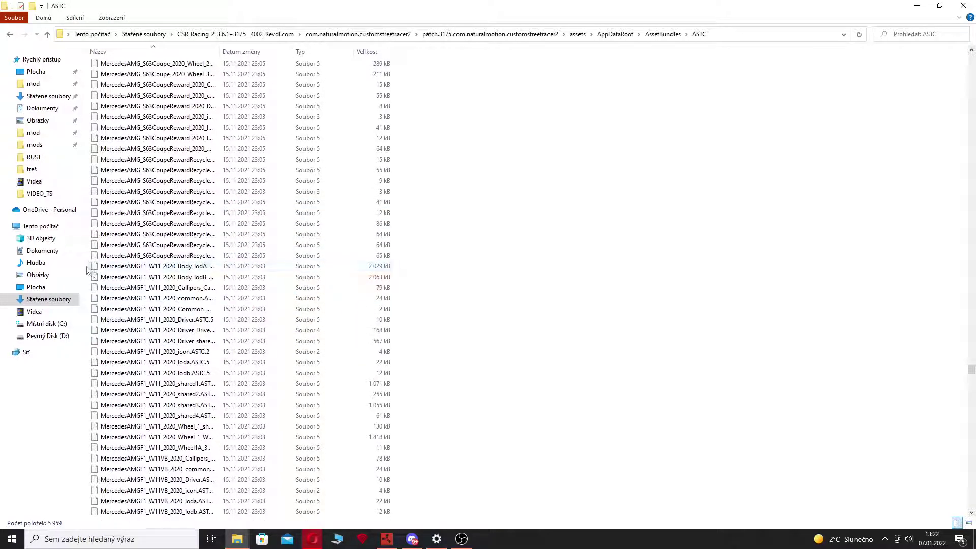
scroll(86, 254, "down", 2)
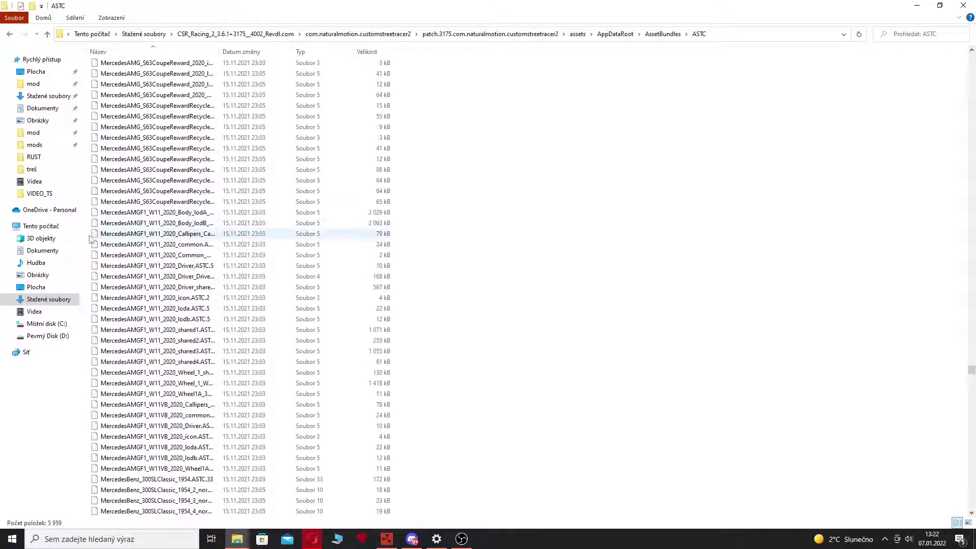
left_click_drag(87, 212, 80, 249)
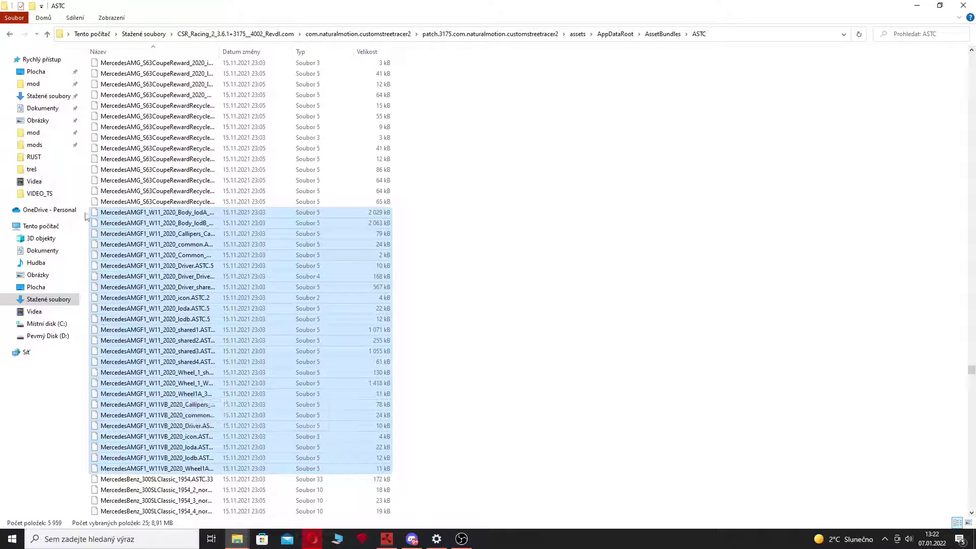
left_click_drag(86, 212, 199, 396)
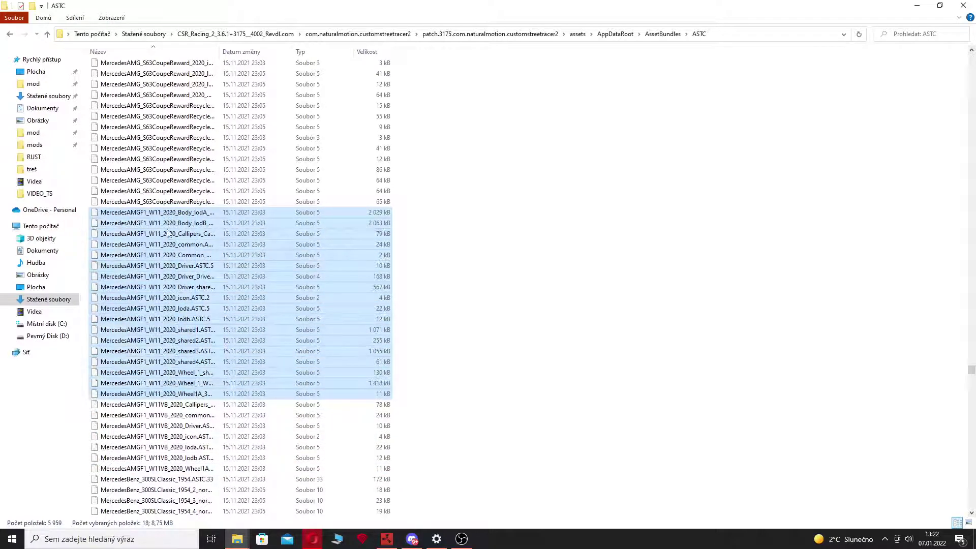
left_click_drag(161, 349, 167, 410)
Create an AMG folder in the CSR Racing 2 folder and paste the 18 car data files into it.
left_click(10, 34)
left_click(10, 34)
left_click(10, 34)
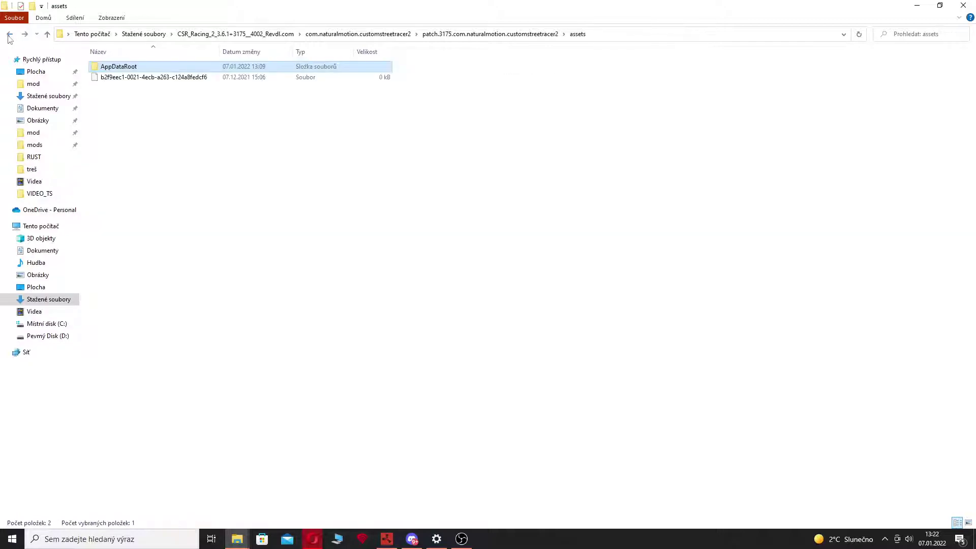
left_click(10, 34)
left_click(10, 34)
left_click(10, 34)
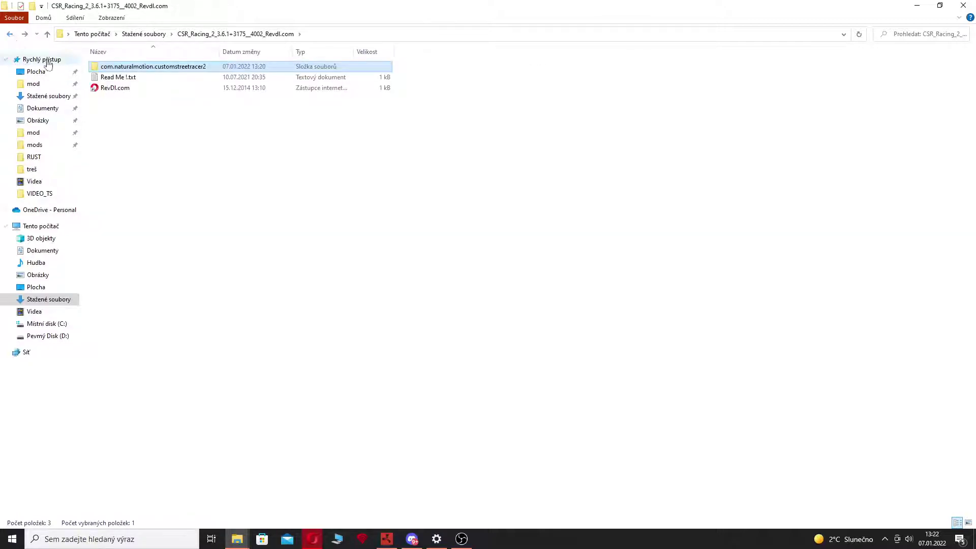
right_click(163, 155)
mouse_move(187, 283)
left_click(331, 279)
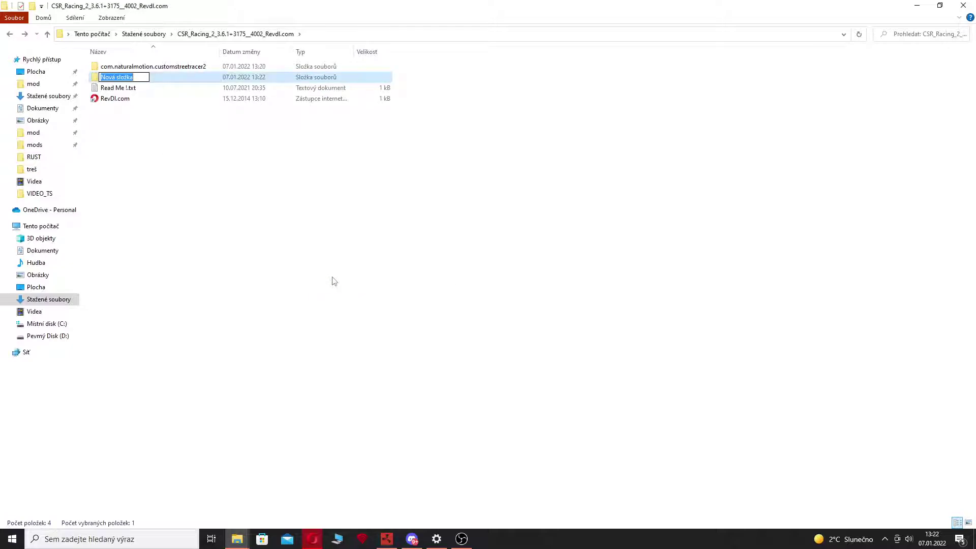
type("AN")
key("Return")
key("Return")
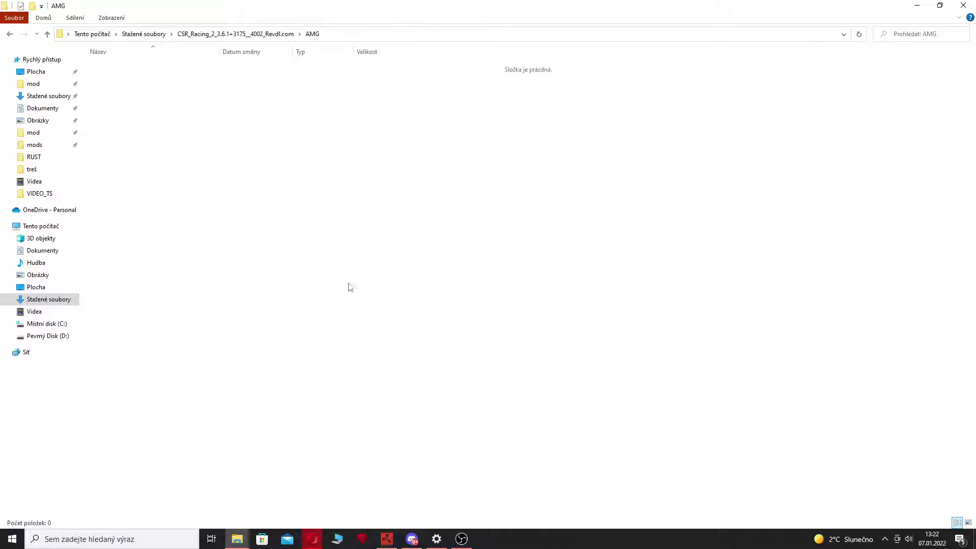
key("ctrl+v")
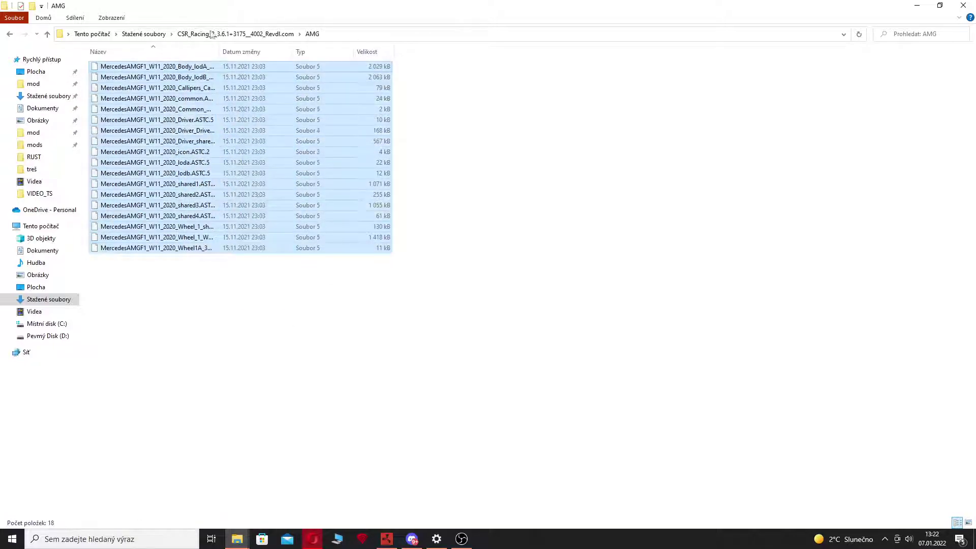
Launch AssetStudioGUI.exe from the AssetStudio.net472.v0.16.21 folder in Downloads.
left_click(9, 34)
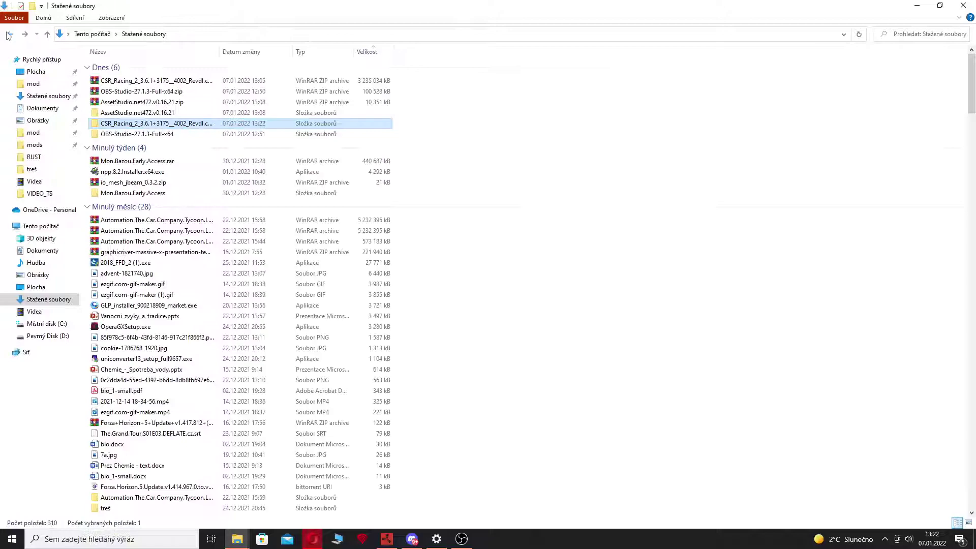
double_click(129, 113)
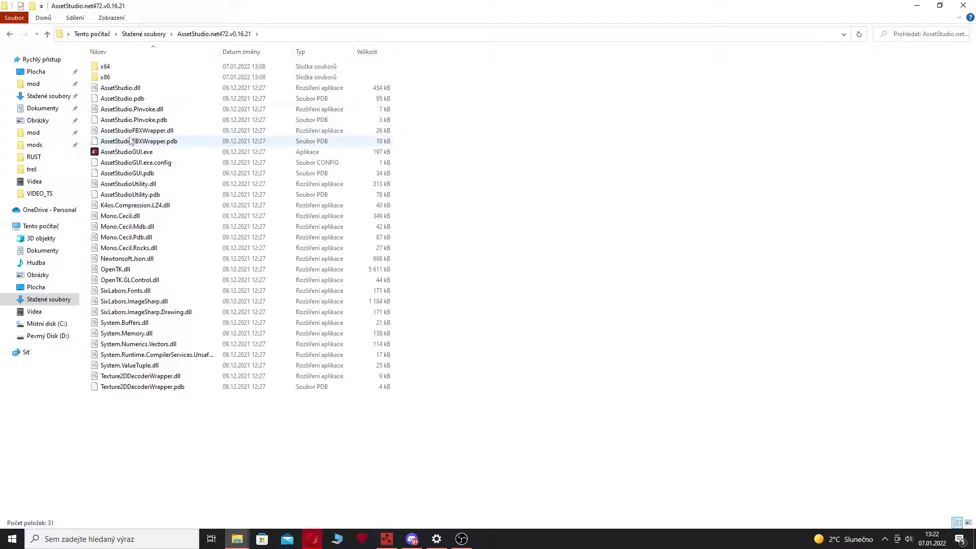
double_click(131, 141)
left_click(131, 152)
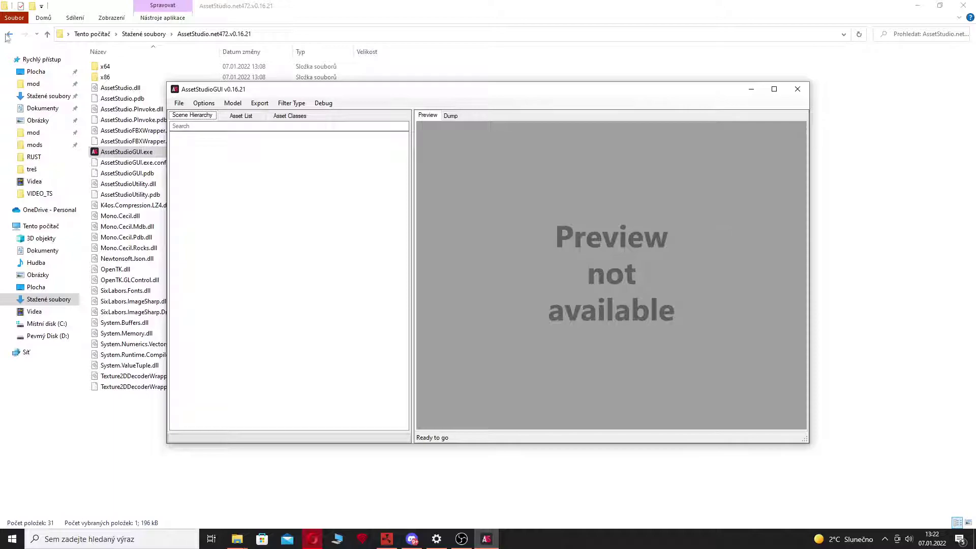
Load the AMG folder from CSR_Racing_2_3.6.1+3175_4002_Revdl.com with File > Load folder.
left_click(9, 34)
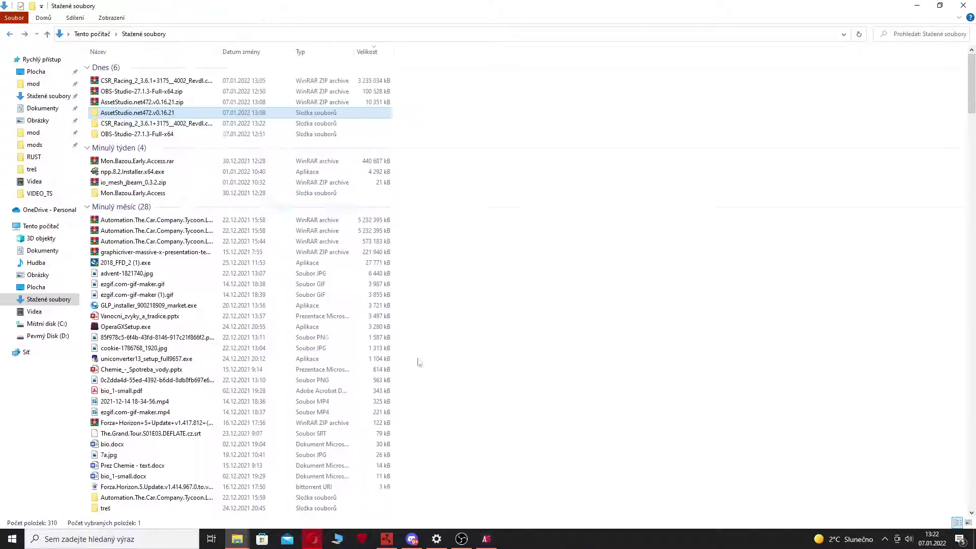
left_click(487, 539)
left_click(179, 103)
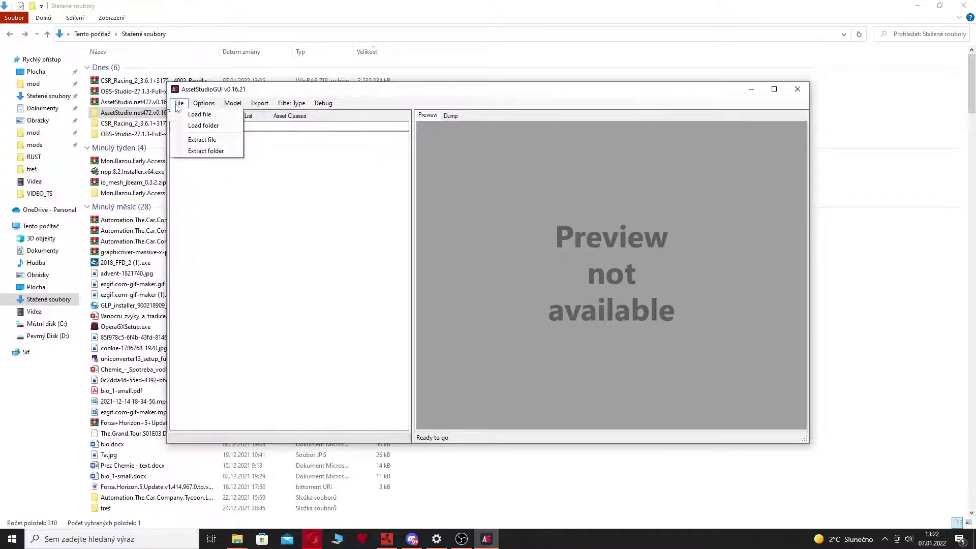
left_click(198, 127)
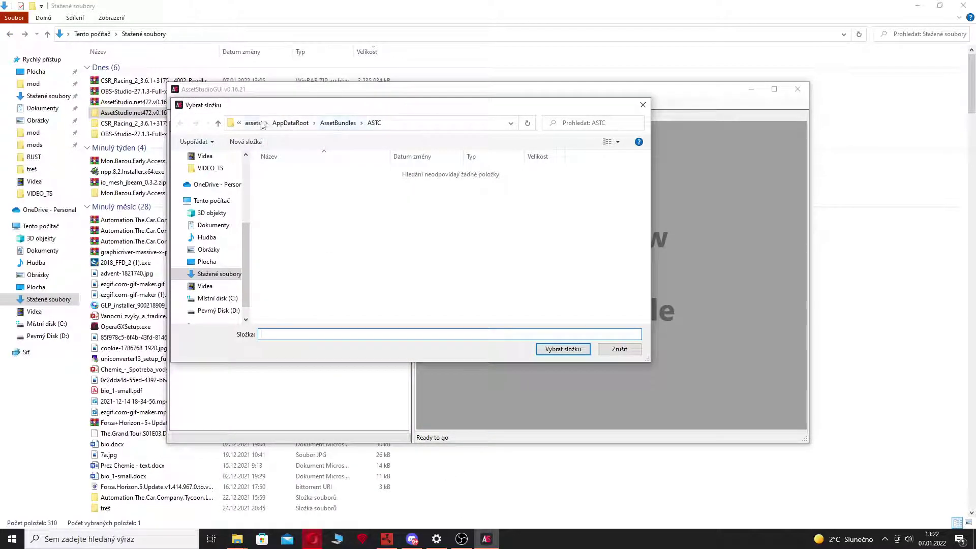
left_click(249, 124)
left_click(256, 124)
left_click(265, 123)
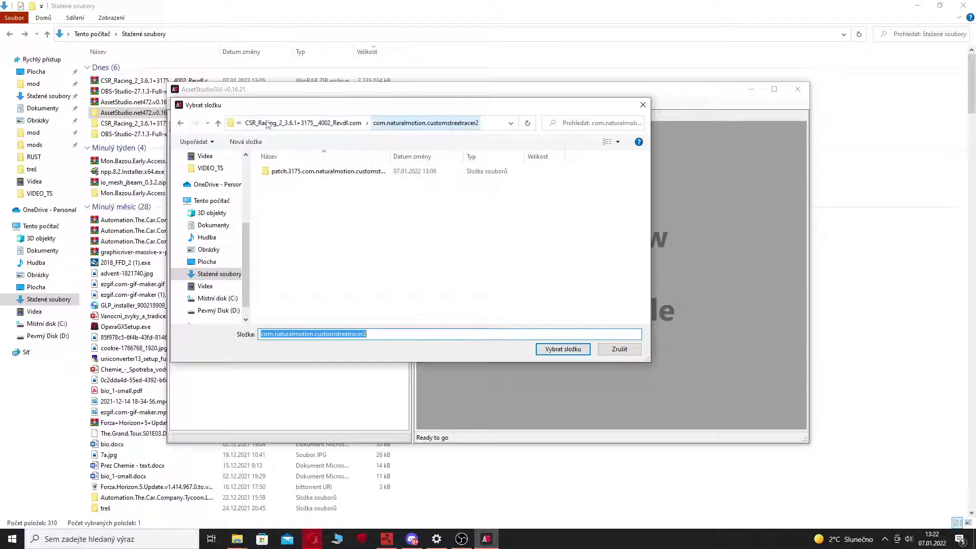
left_click(273, 123)
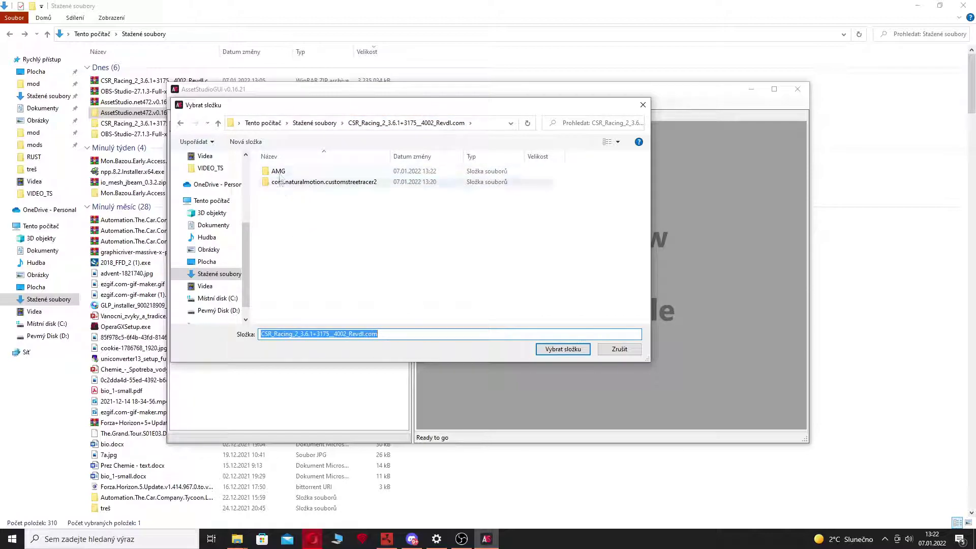
double_click(280, 172)
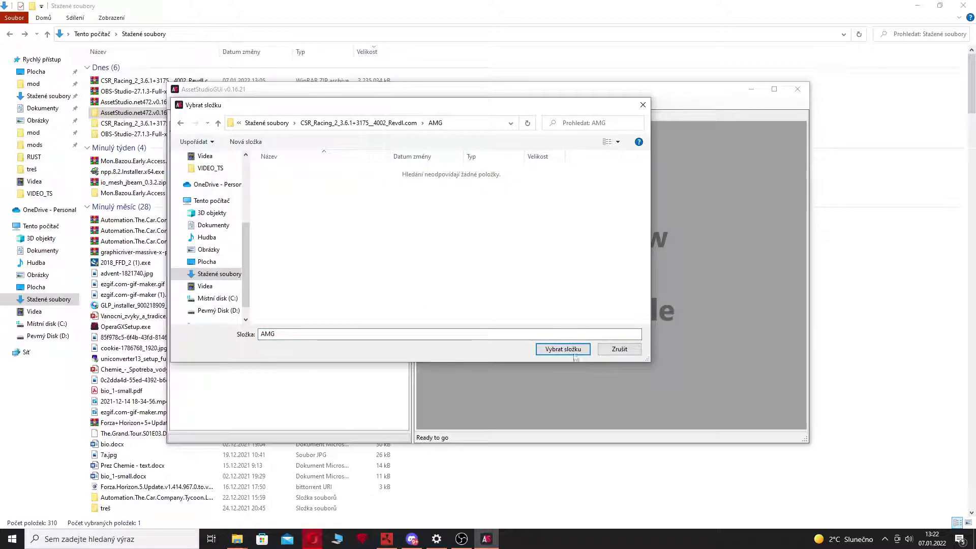
left_click(569, 349)
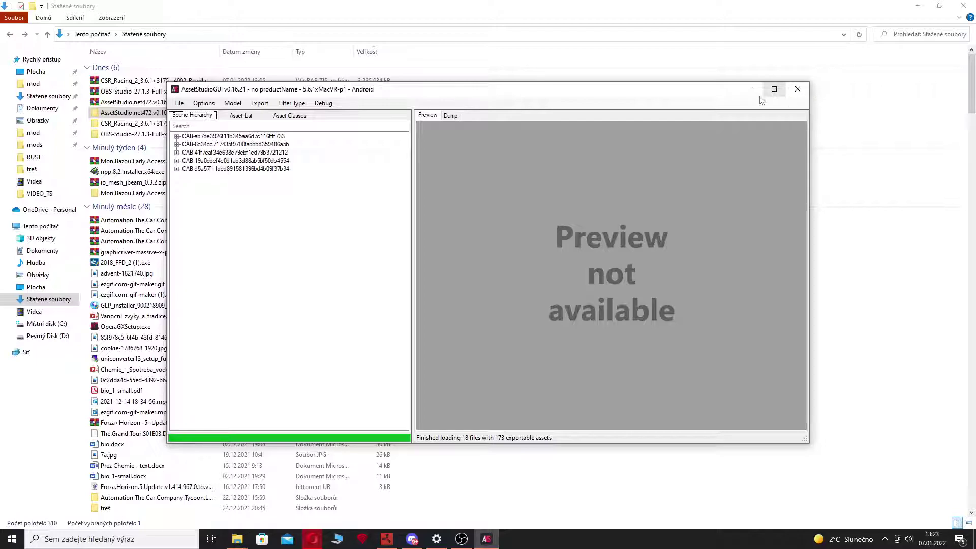
Maximize AssetStudio and set the Filter Type to Mesh plus Texture2D.
left_click(774, 89)
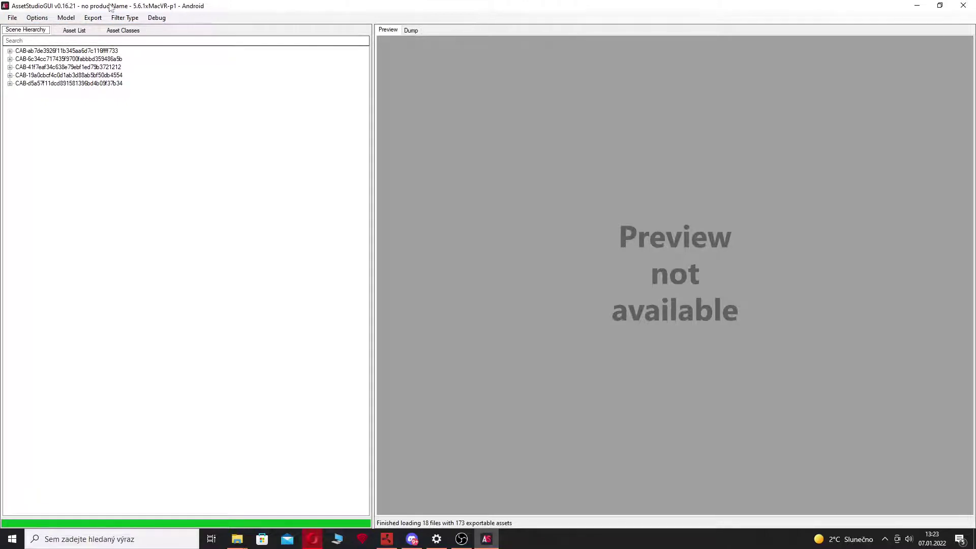
left_click(122, 19)
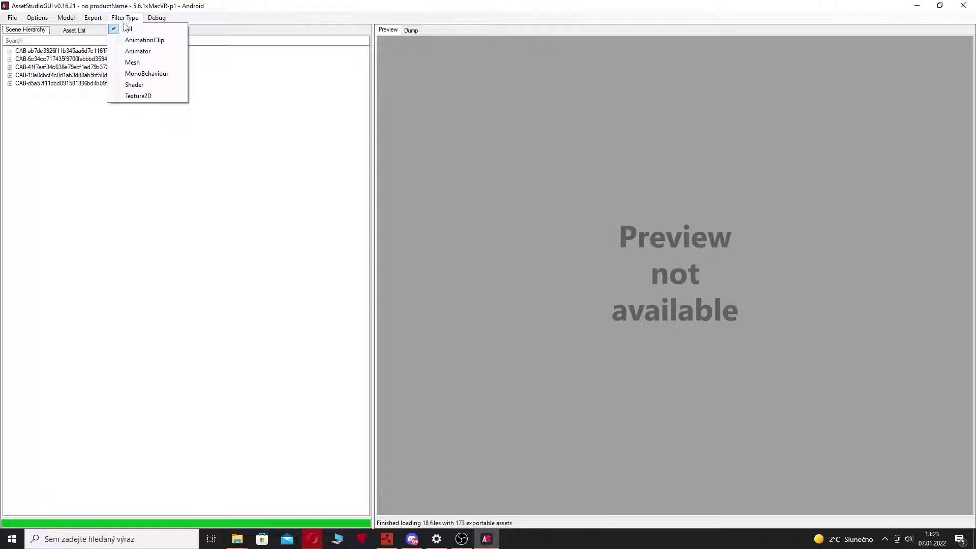
left_click(134, 63)
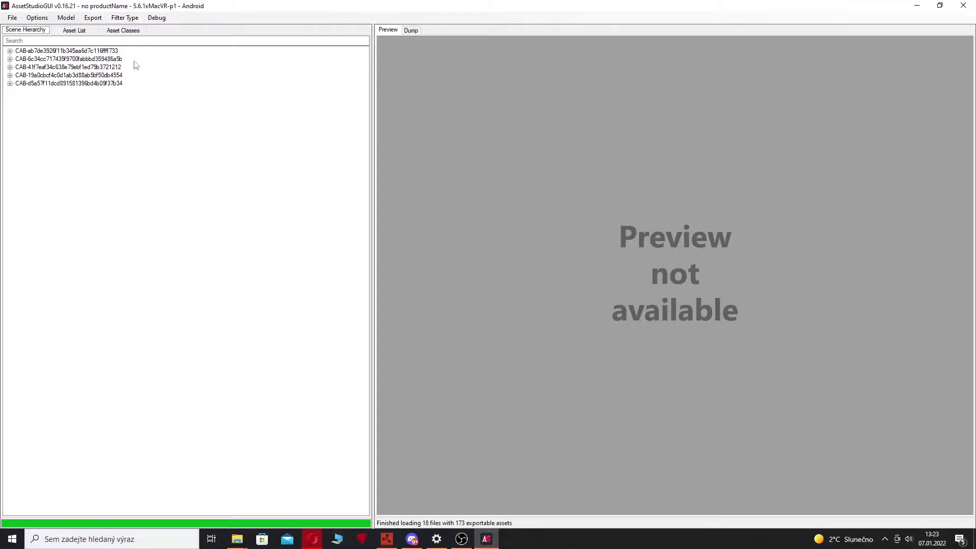
left_click(125, 18)
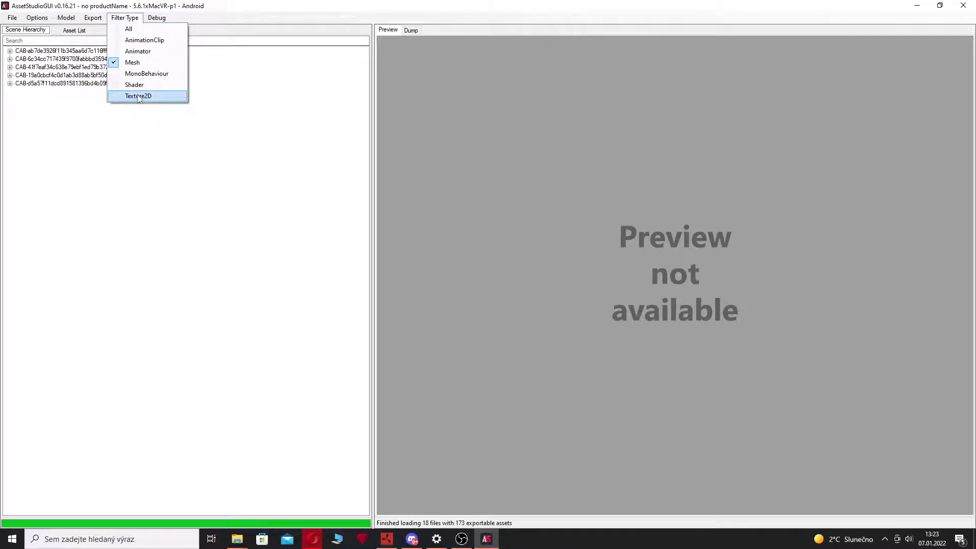
left_click(139, 97)
Export the filtered assets to a newly created 'Export' folder inside AMG.
left_click(93, 18)
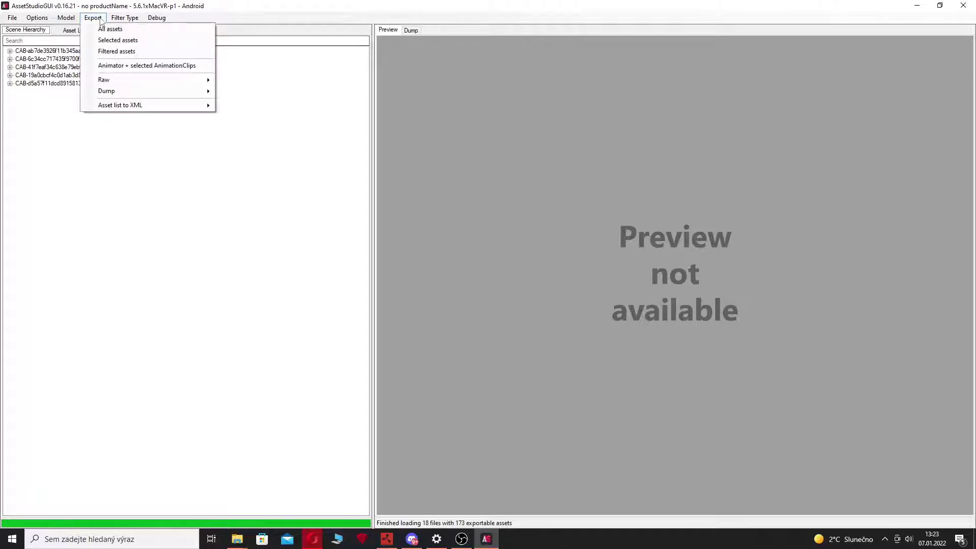
left_click(116, 52)
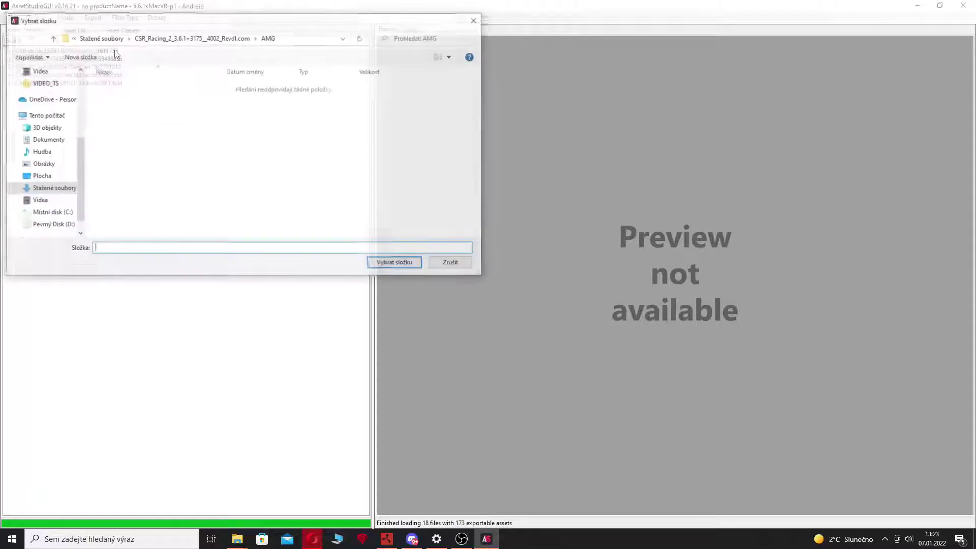
right_click(177, 157)
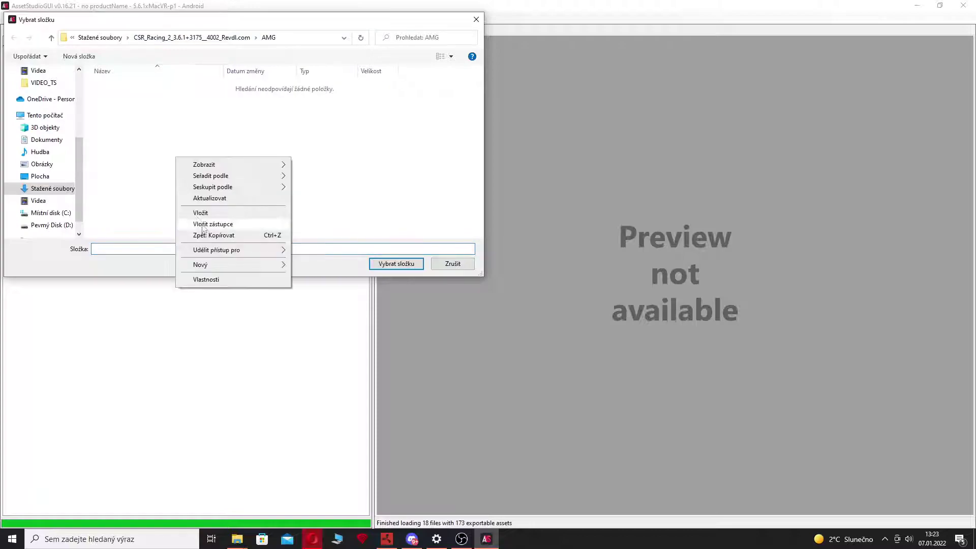
mouse_move(228, 270)
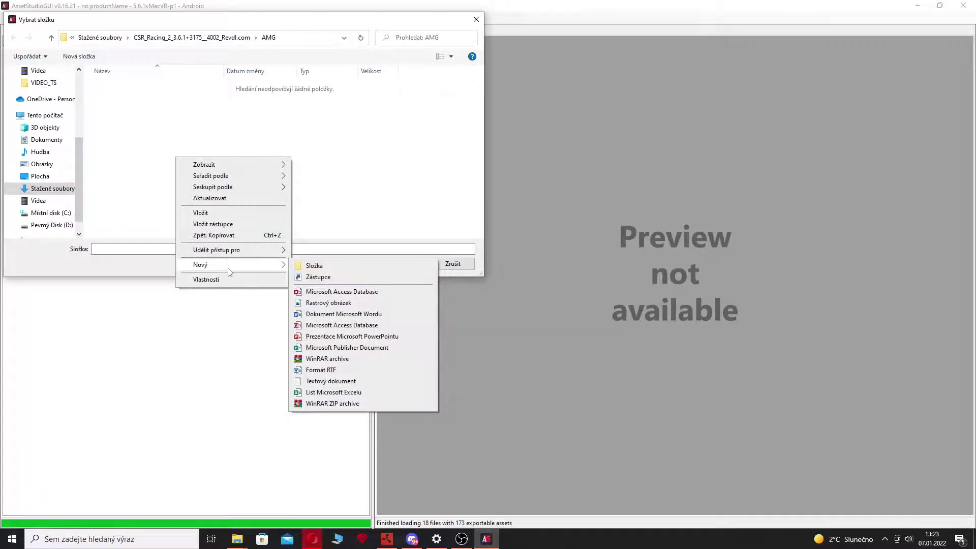
left_click(314, 266)
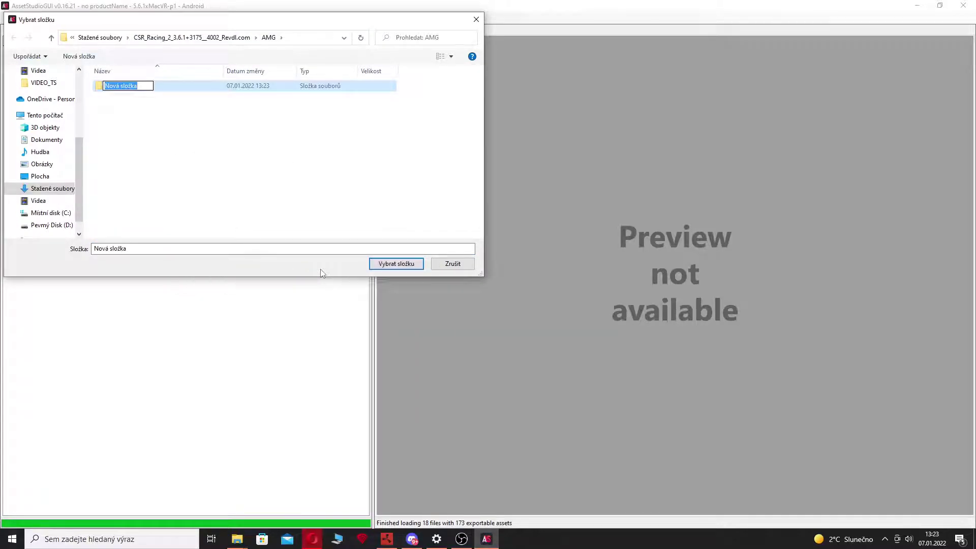
type("Export")
key("Return")
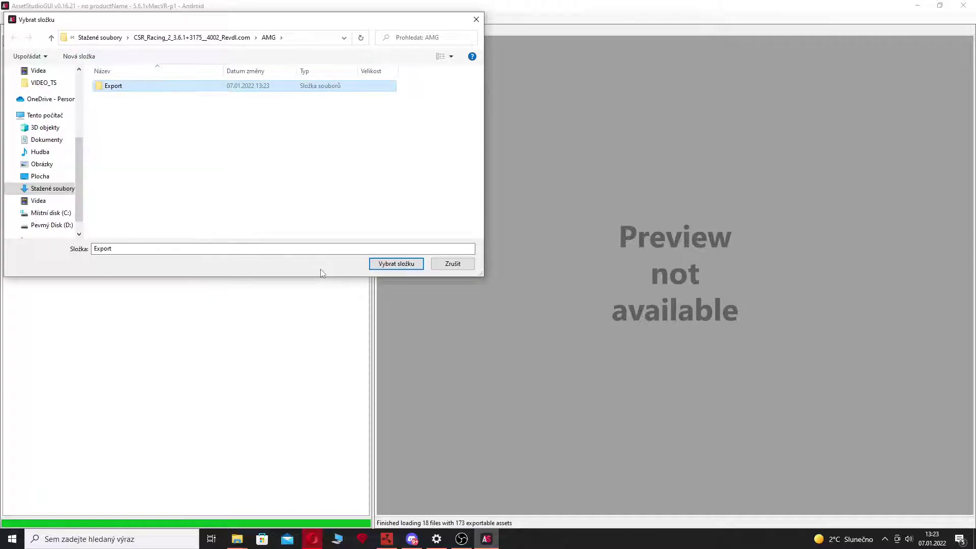
key("Return")
left_click(405, 263)
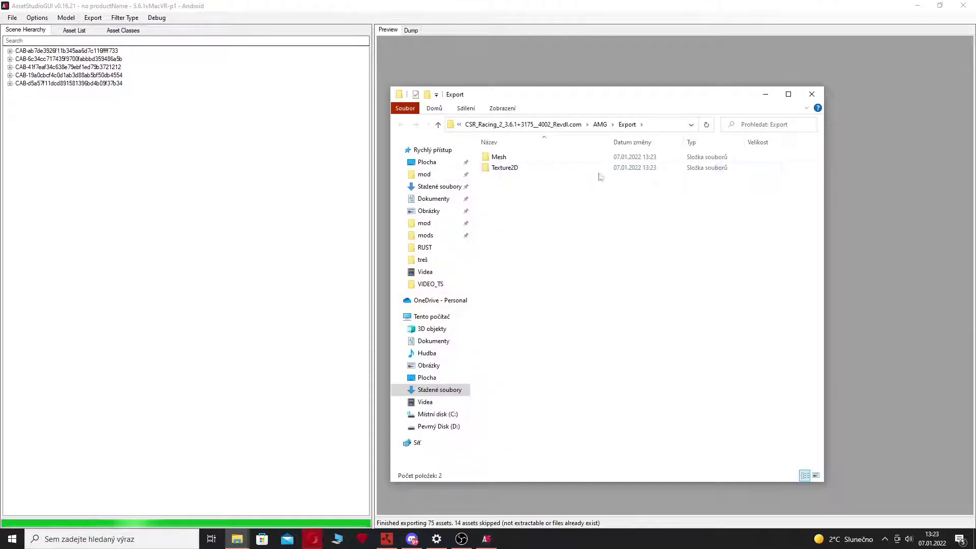
Minimize AssetStudio and open the exported Mesh folder in File Explorer.
left_click(917, 6)
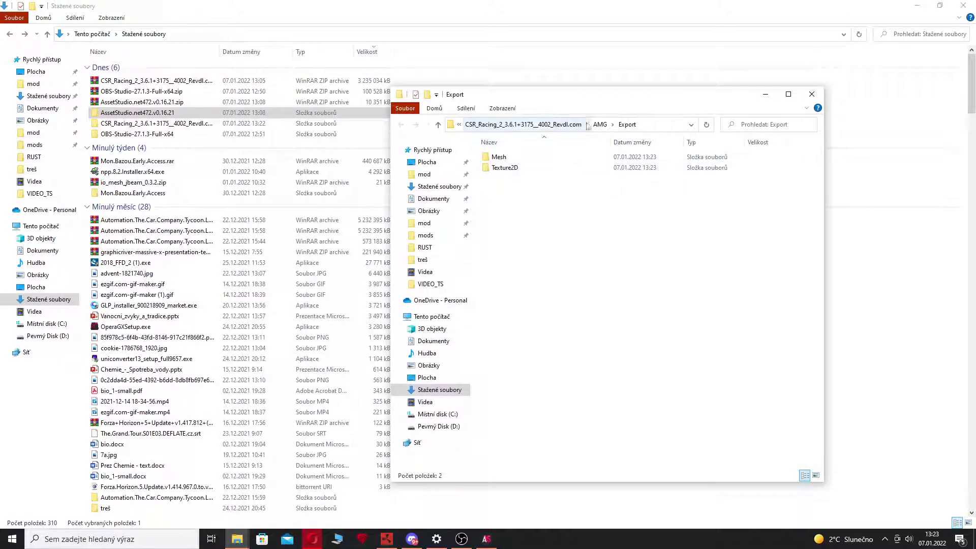
left_click_drag(488, 94, 561, 73)
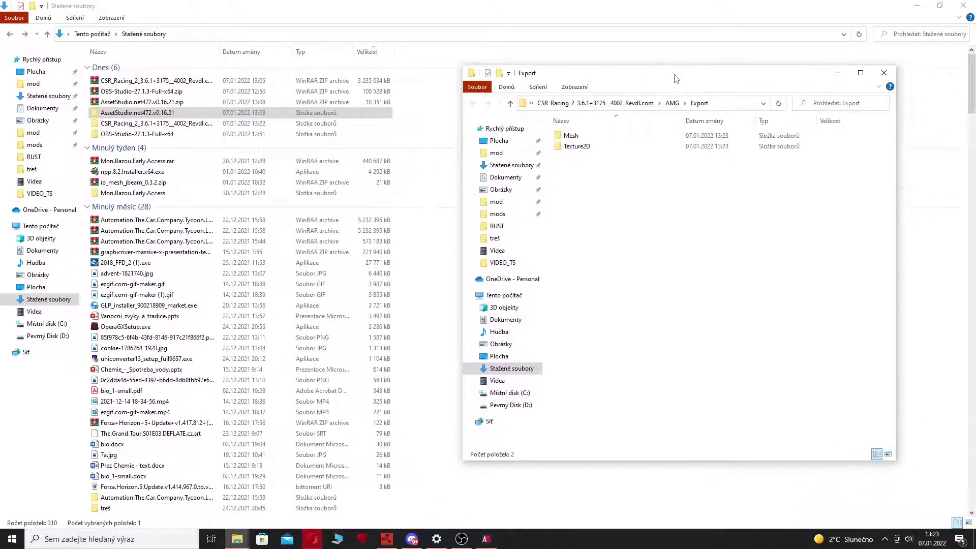
double_click(571, 135)
scroll(609, 285, "down", 5)
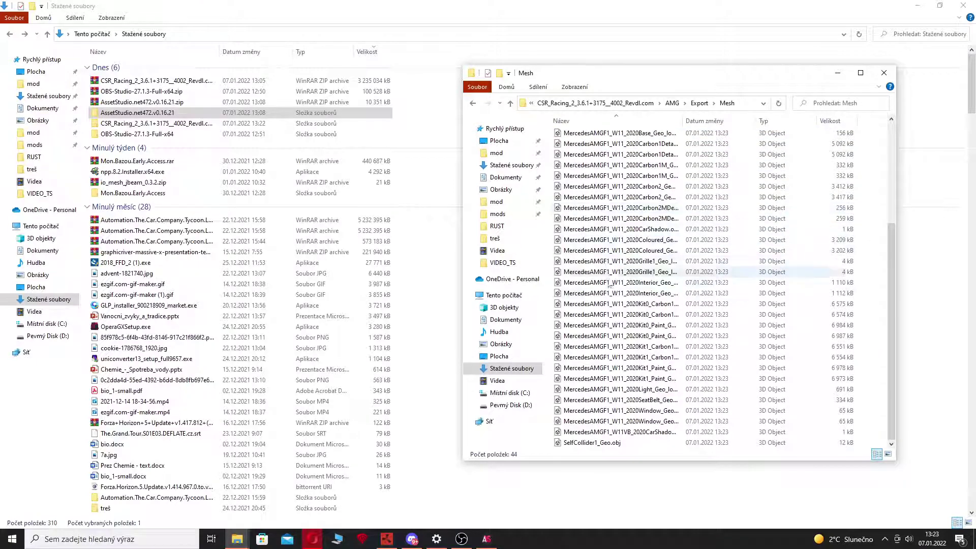
scroll(609, 287, "up", 5)
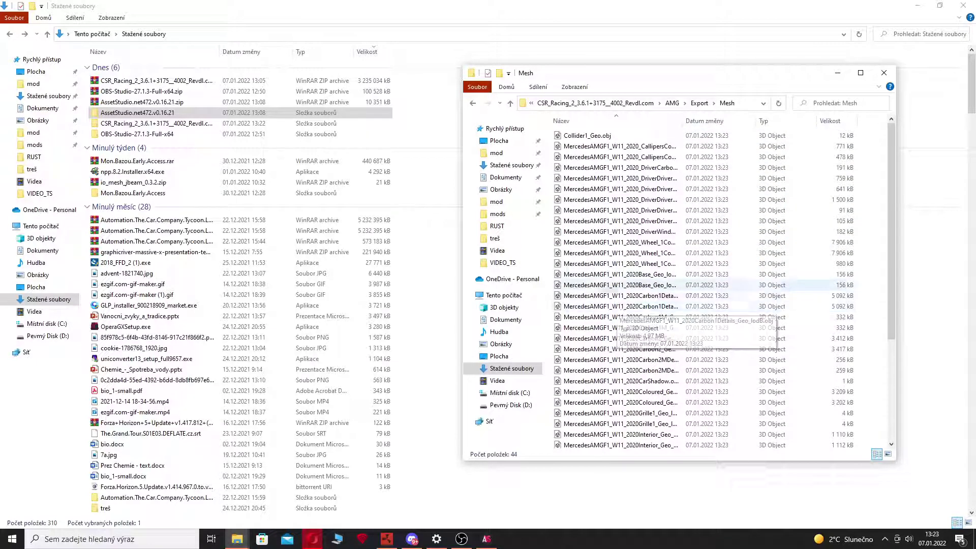
Review the Properties of the calipers .obj mesh file, then close them.
left_click(607, 147)
right_click(604, 146)
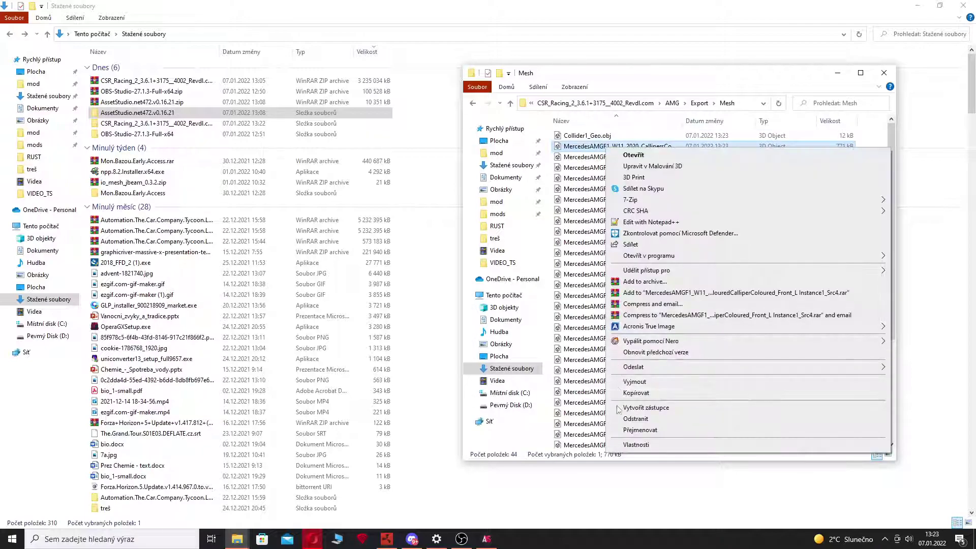
left_click(630, 446)
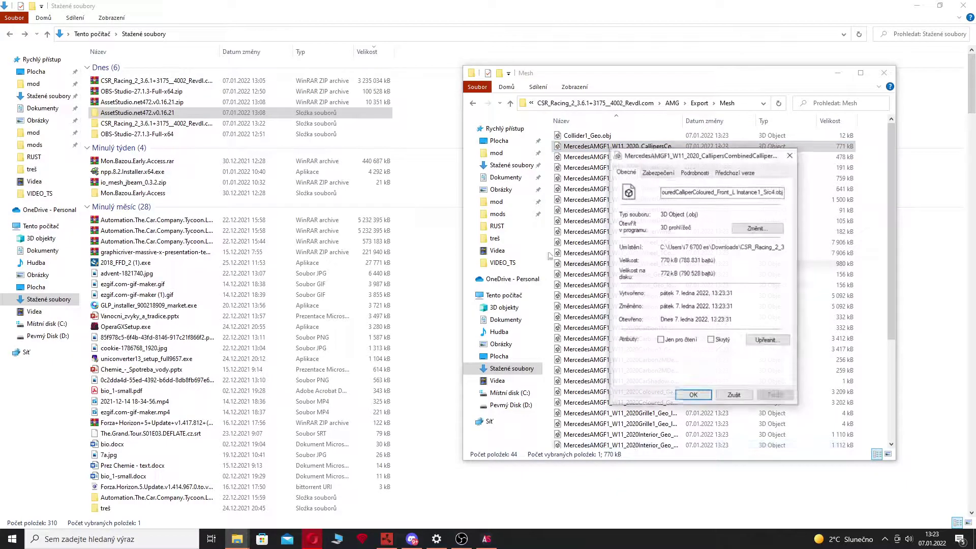
left_click(790, 155)
Launch Blender and start a Wavefront (.obj) import.
left_click(152, 539)
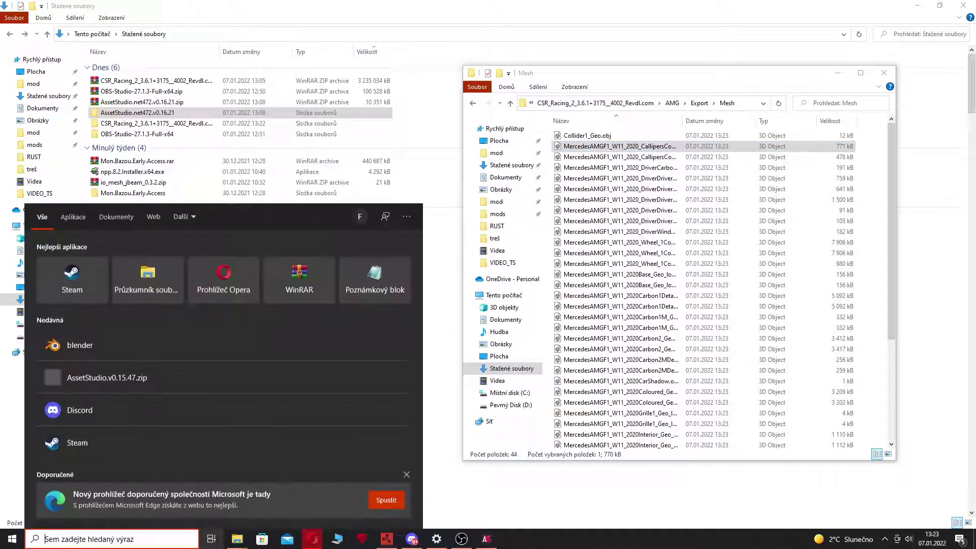
type("bl")
key("Return")
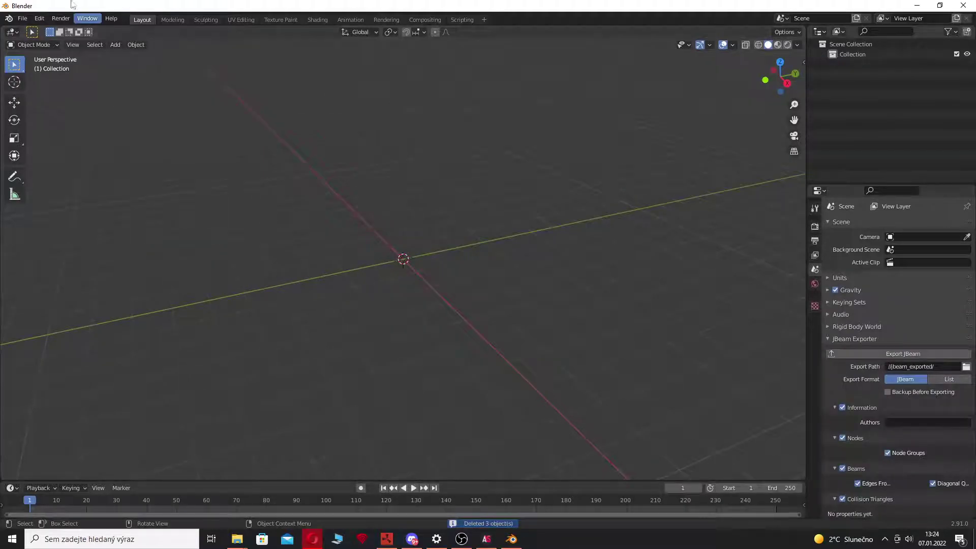
left_click(23, 18)
mouse_move(74, 156)
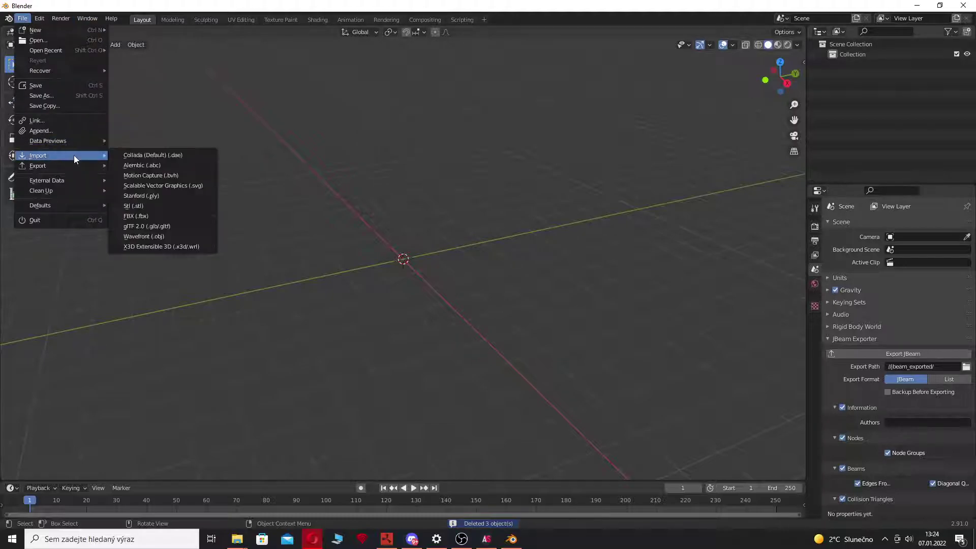
left_click(161, 237)
Import MercedesAMGF1_W11_2020Kit0_Paint_Geo_lodA.obj from Downloads > CSR_Racing_2 > AMG > Export > Mesh.
left_click(274, 239)
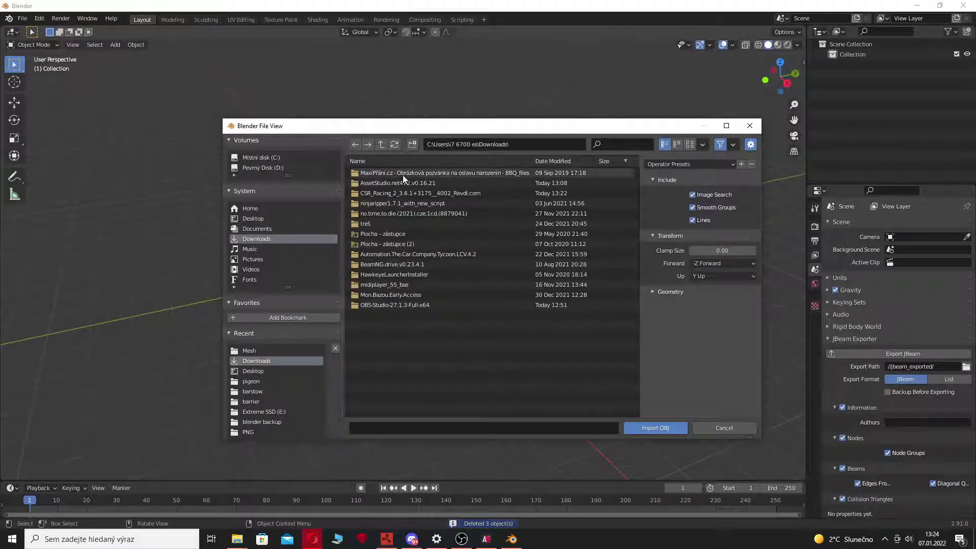
left_click(532, 161)
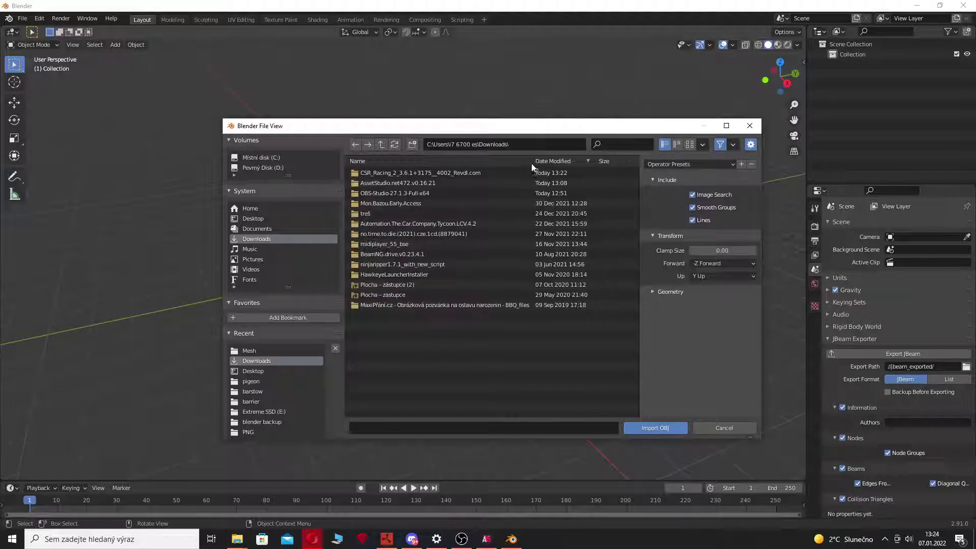
double_click(450, 173)
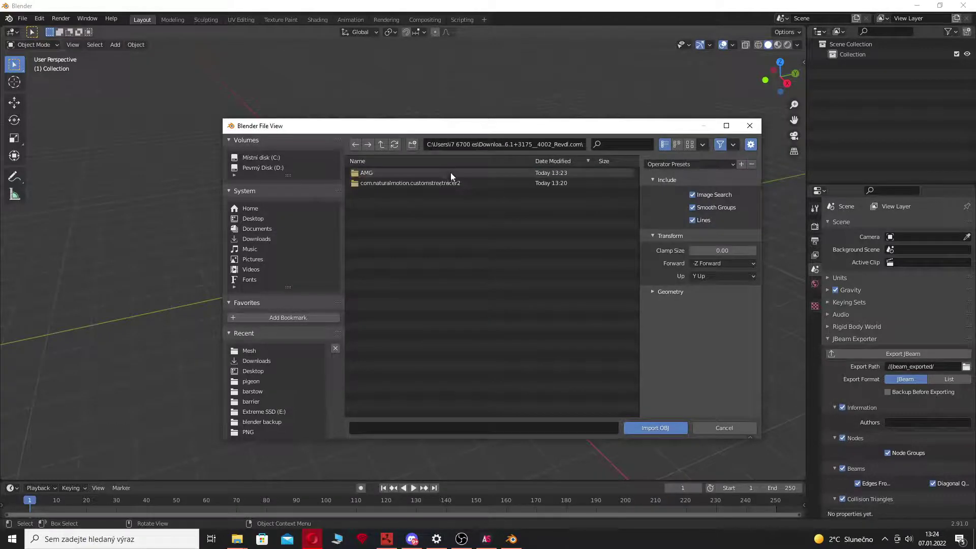
double_click(378, 174)
double_click(378, 174)
double_click(378, 174)
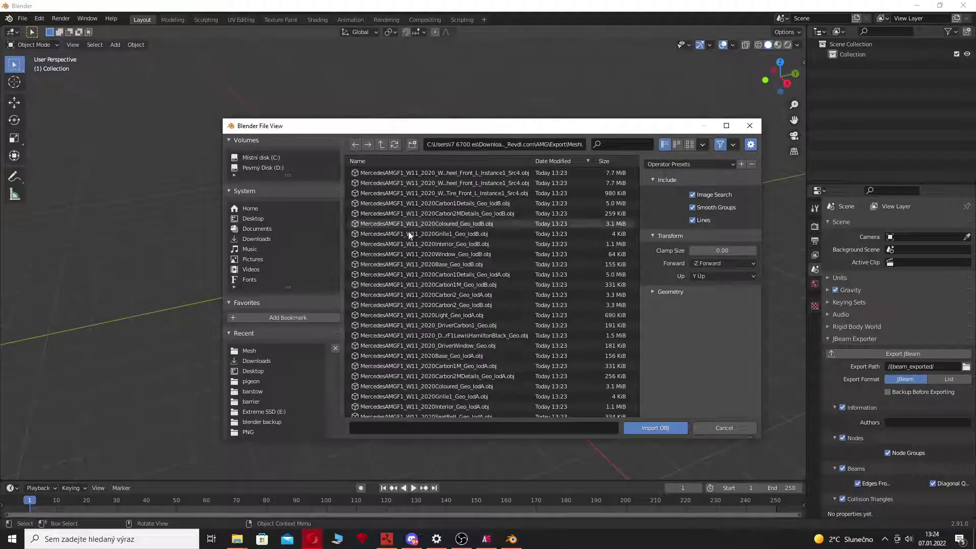
left_click(618, 161)
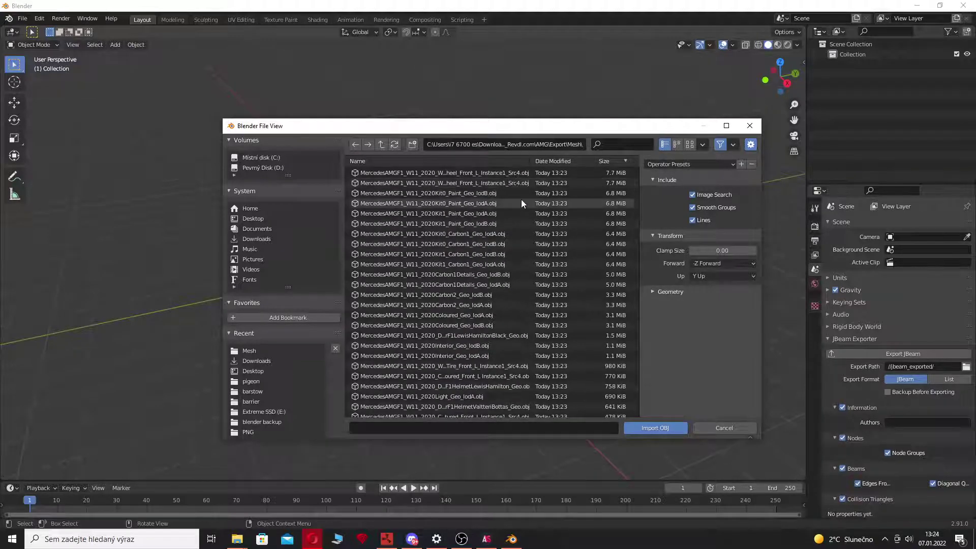
double_click(488, 203)
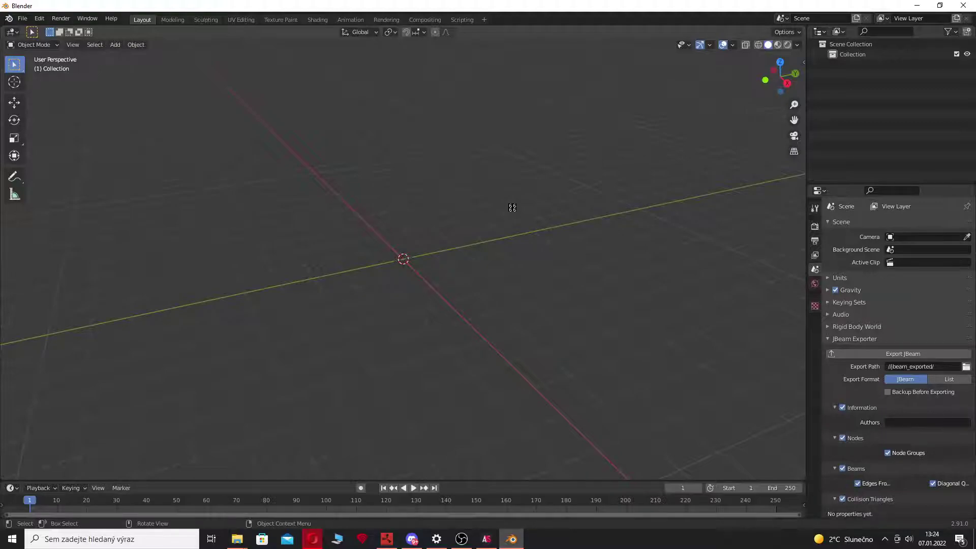
Orbit the viewport around the imported Kit0 paint body, selecting and deselecting it.
scroll(511, 211, "up", 5)
middle_click_drag(549, 274, 387, 285)
left_click(380, 231)
left_click(558, 255)
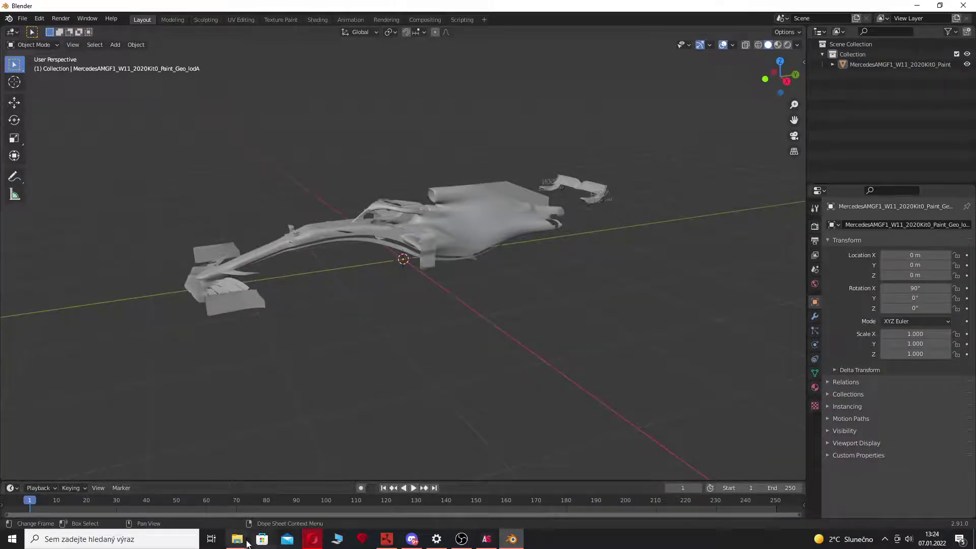
Open AMG's exported Texture2D folder and maximize the Explorer window.
mouse_move(248, 541)
left_click(342, 496)
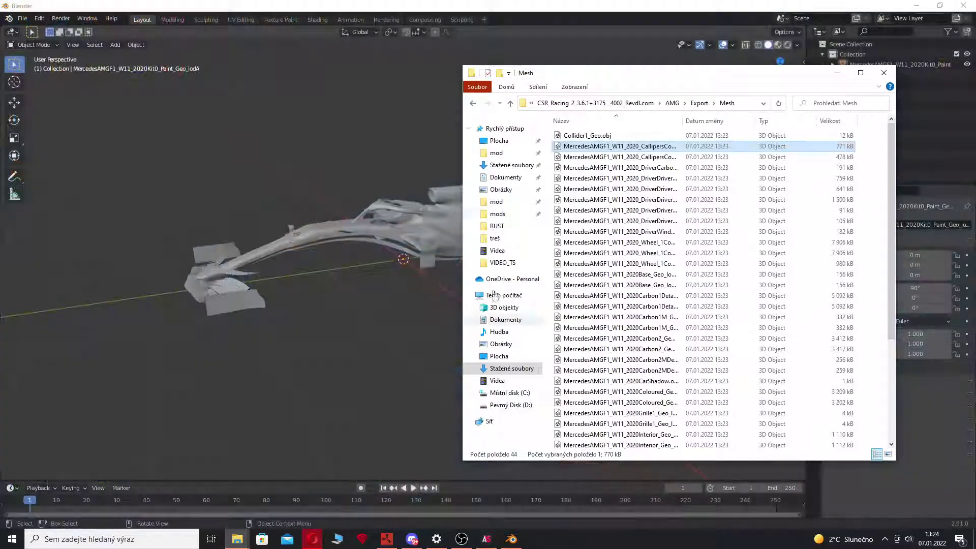
left_click(473, 104)
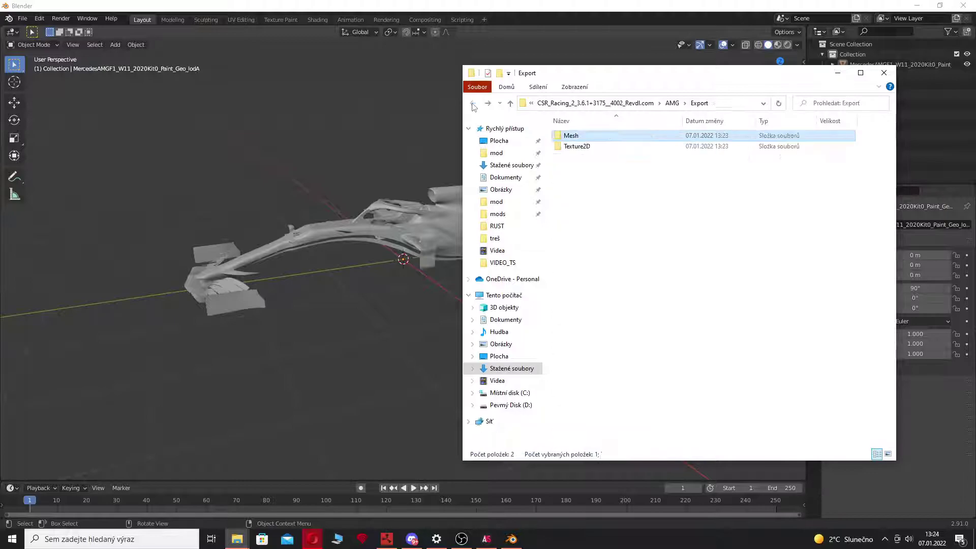
left_click(578, 148)
double_click(577, 147)
left_click(860, 73)
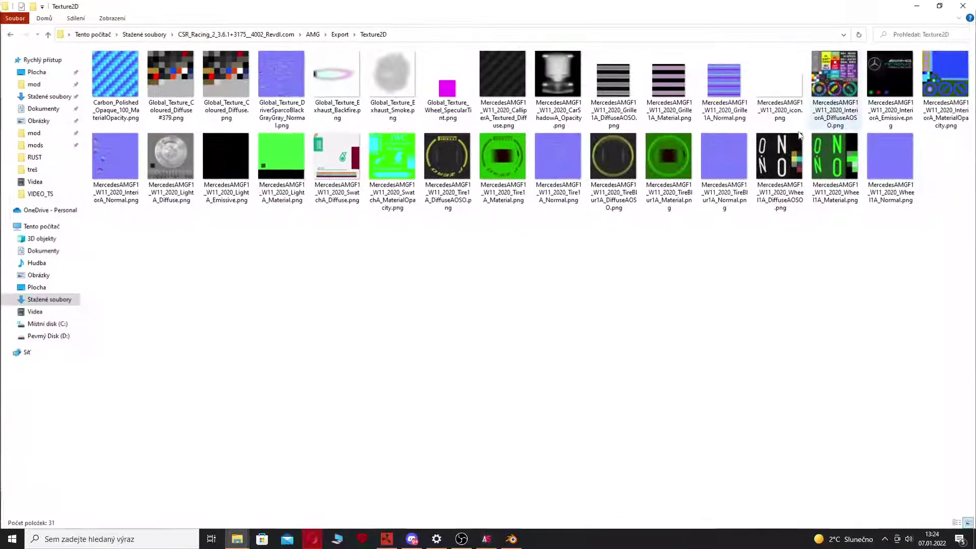
Marquee-select all 31 PNG texture files.
left_click_drag(144, 306, 968, 43)
left_click(170, 265)
left_click_drag(120, 221, 941, 53)
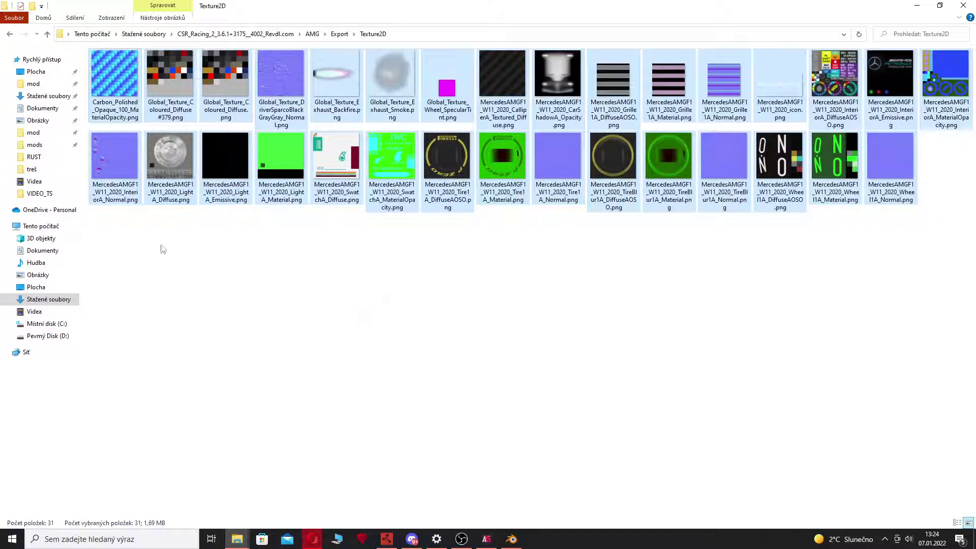
left_click_drag(124, 261, 758, 285)
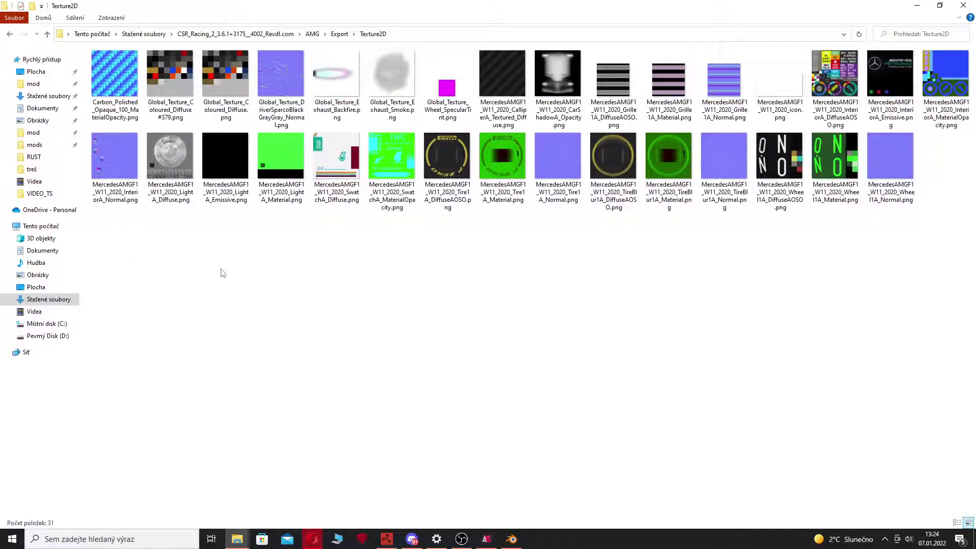
left_click_drag(94, 265, 961, 54)
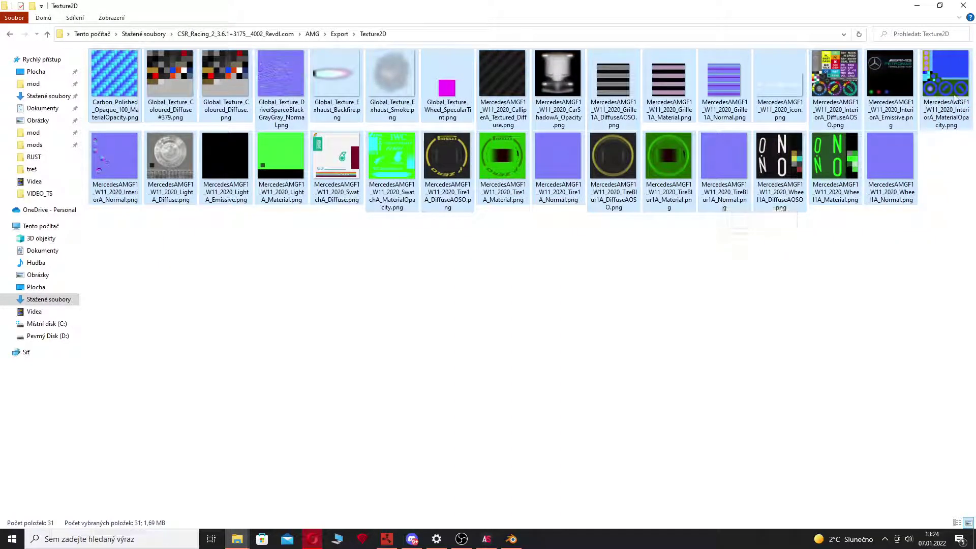
Switch back to Blender and minimize, then restore, the screen recorder window.
left_click(511, 539)
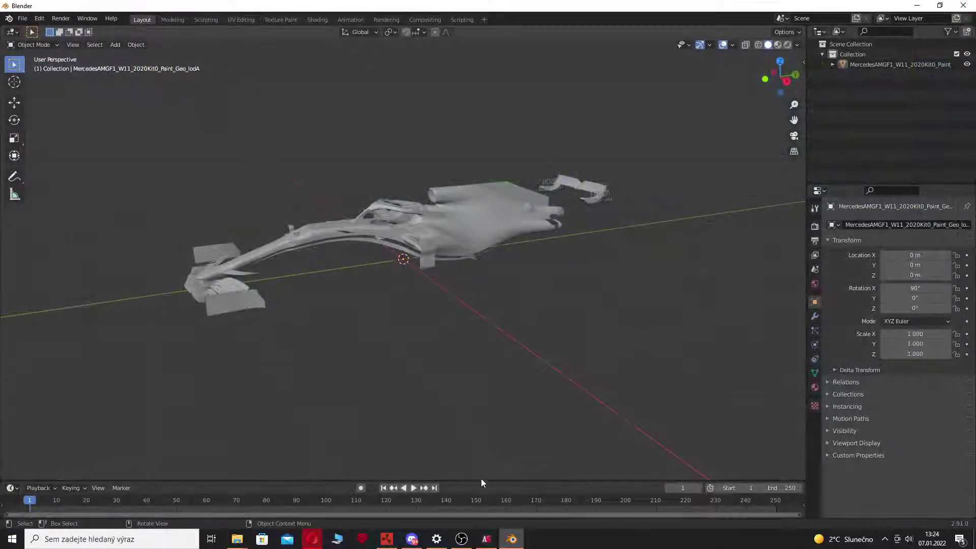
left_click(461, 539)
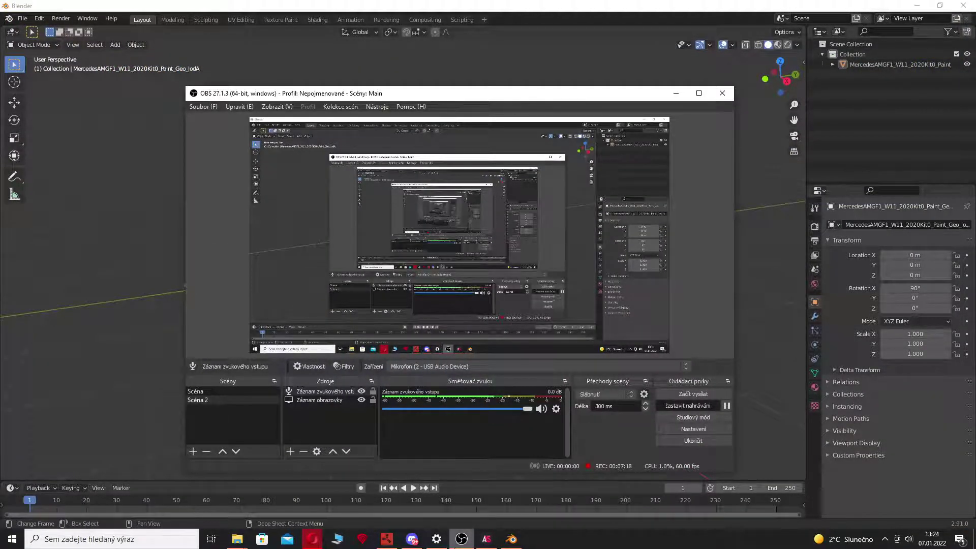
left_click(461, 539)
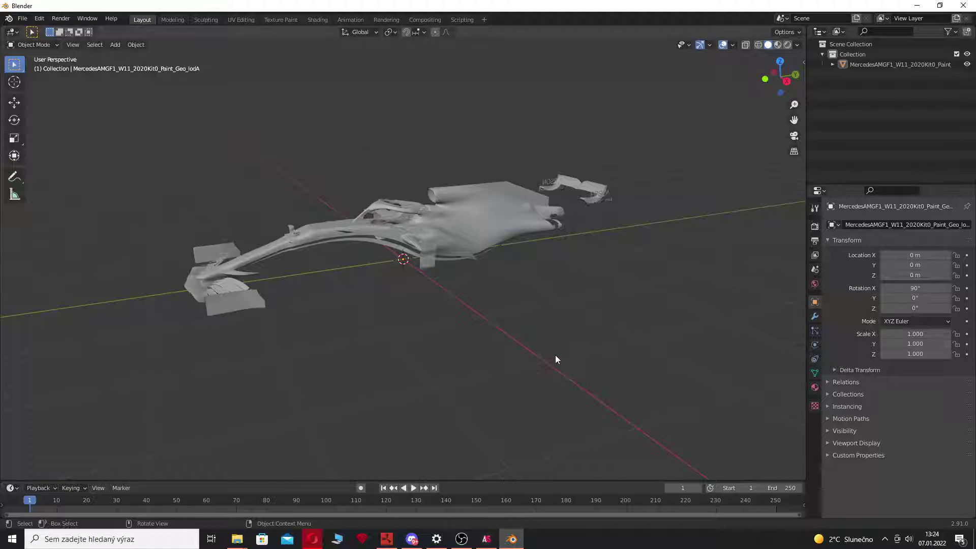
left_click(459, 542)
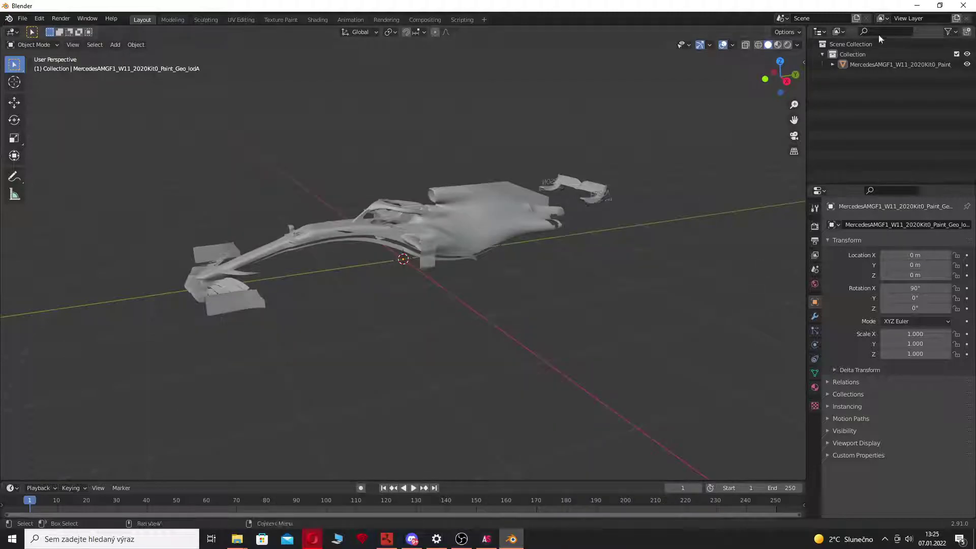
Orbit and zoom the viewport to a nose-on front view of the car.
middle_click_drag(533, 289, 335, 258)
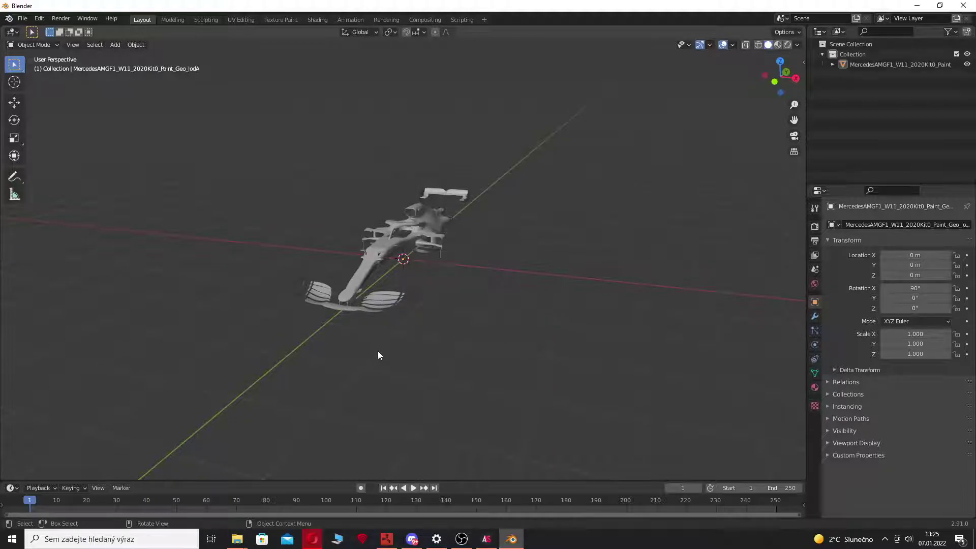
scroll(372, 323, "up", 3)
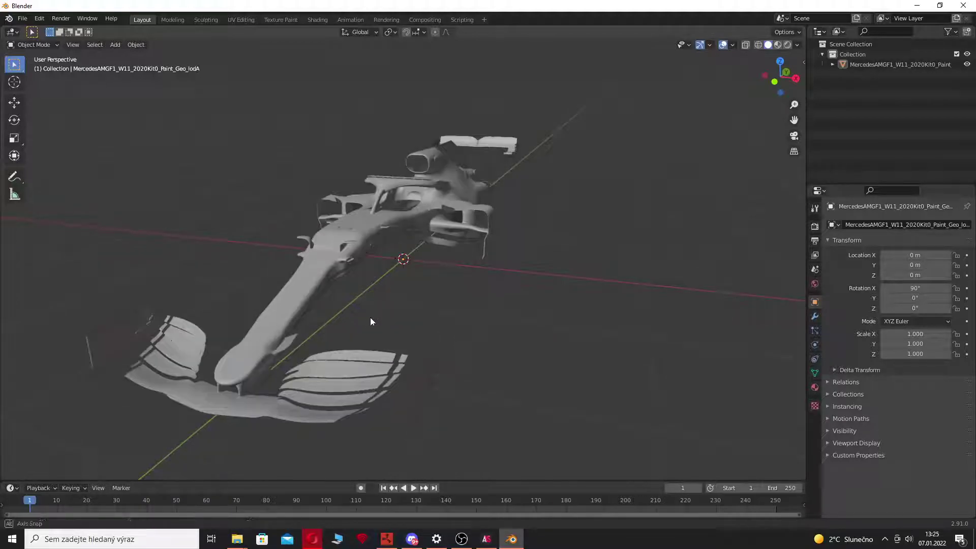
middle_click_drag(370, 323, 388, 306)
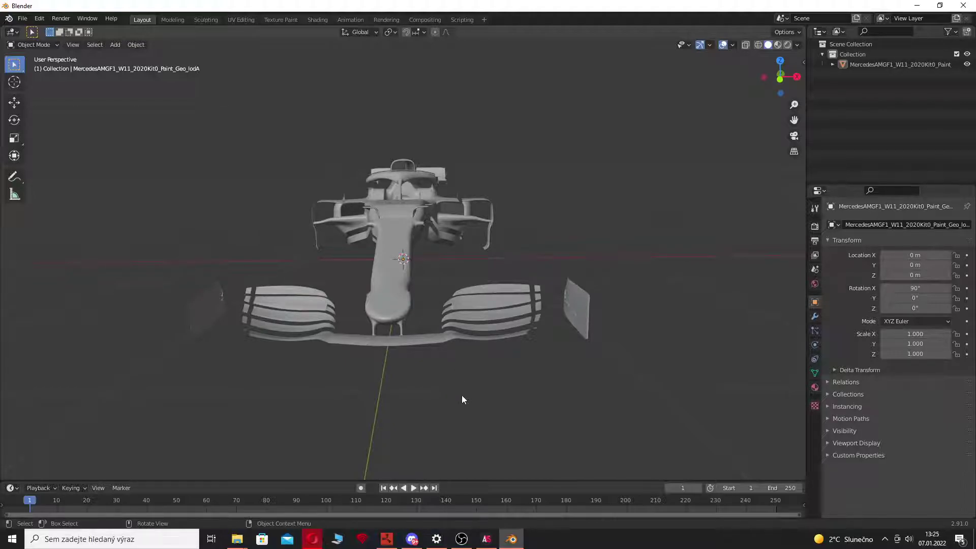
left_click(462, 539)
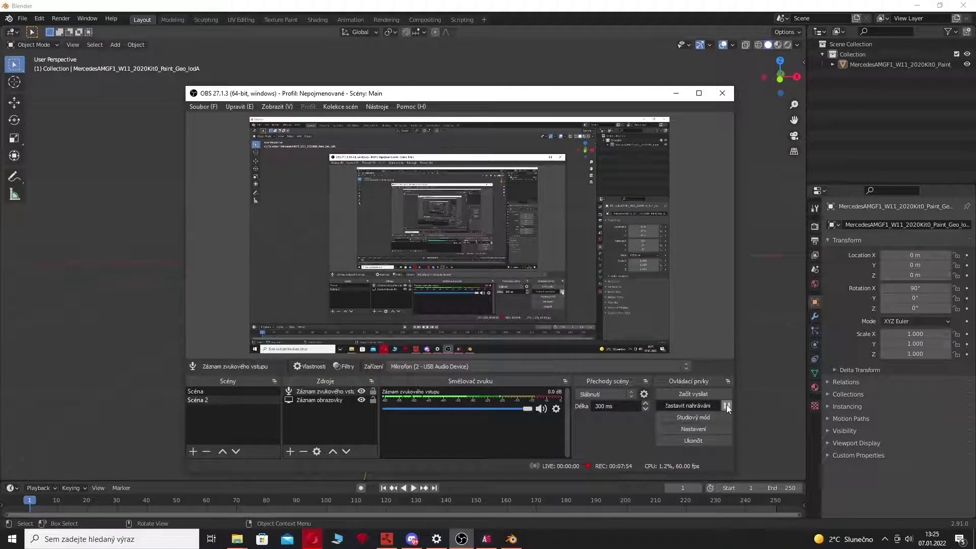